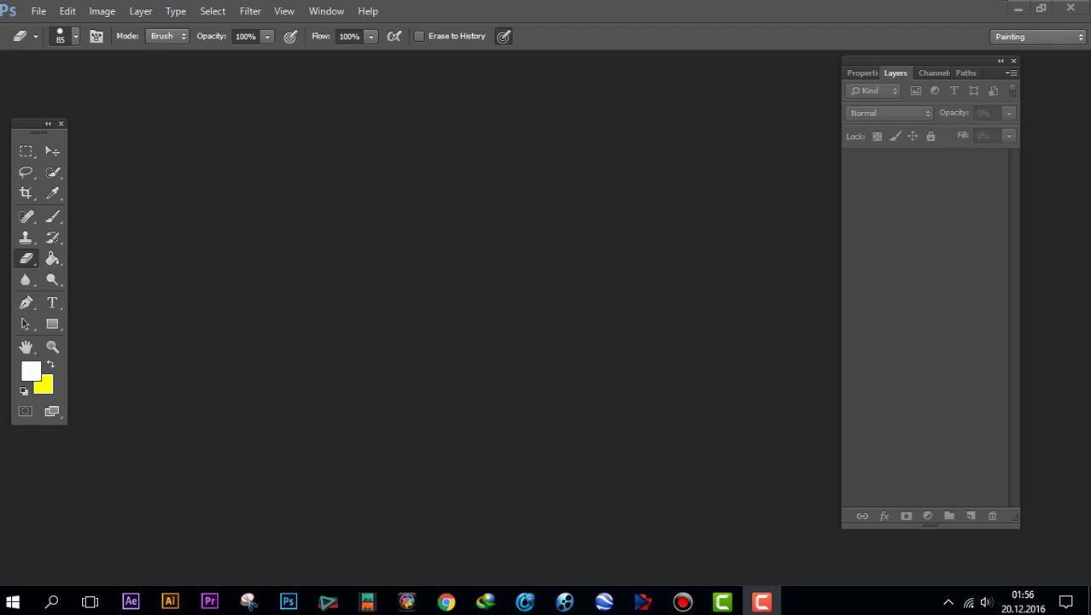
# Open Fotolia_83765515_Subscription_Monthly_XXL.jpg, the bride portrait with the flower hairpiece.
pyautogui.click(38, 11)
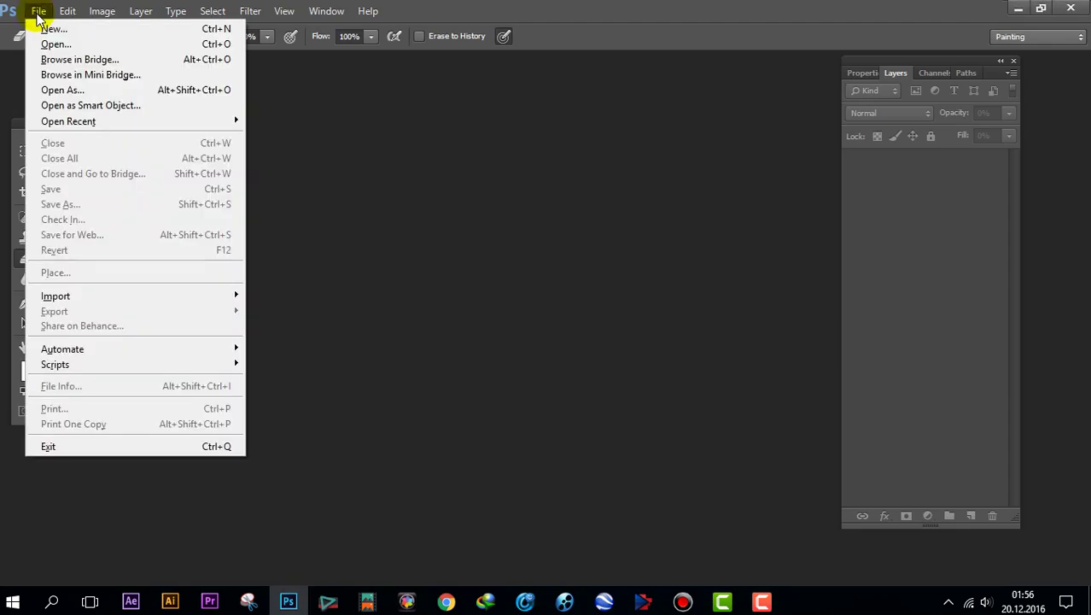
pyautogui.click(54, 43)
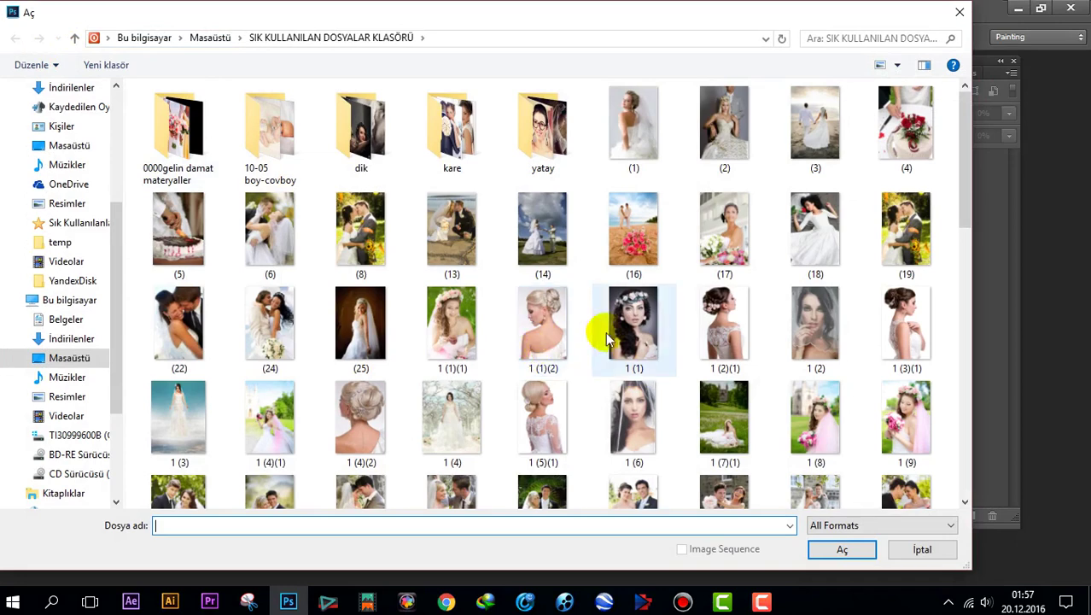
pyautogui.scroll(-10, 793, 307)
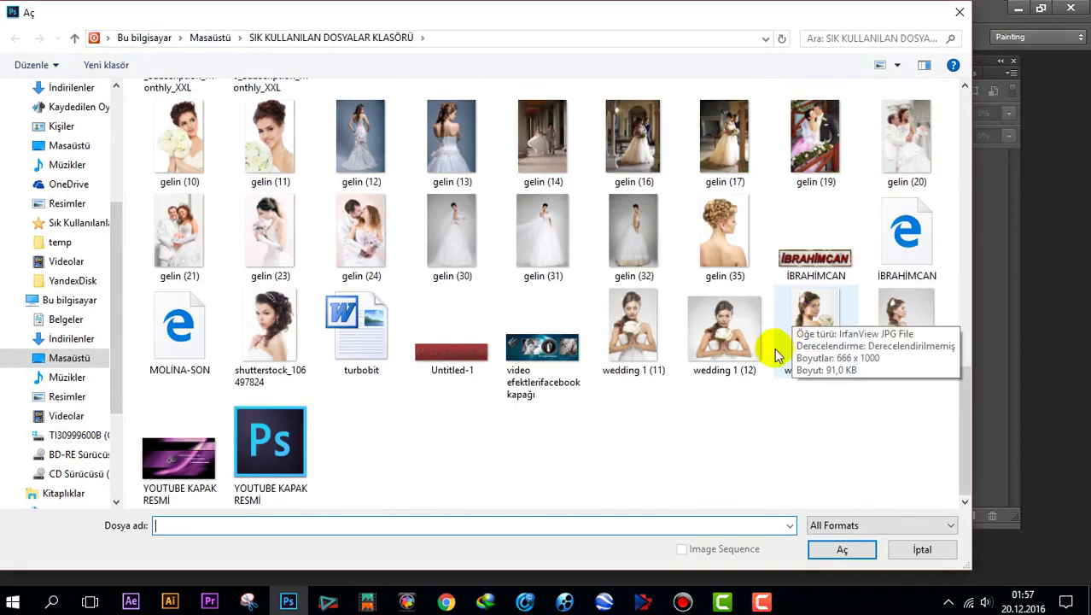
pyautogui.scroll(3, 768, 359)
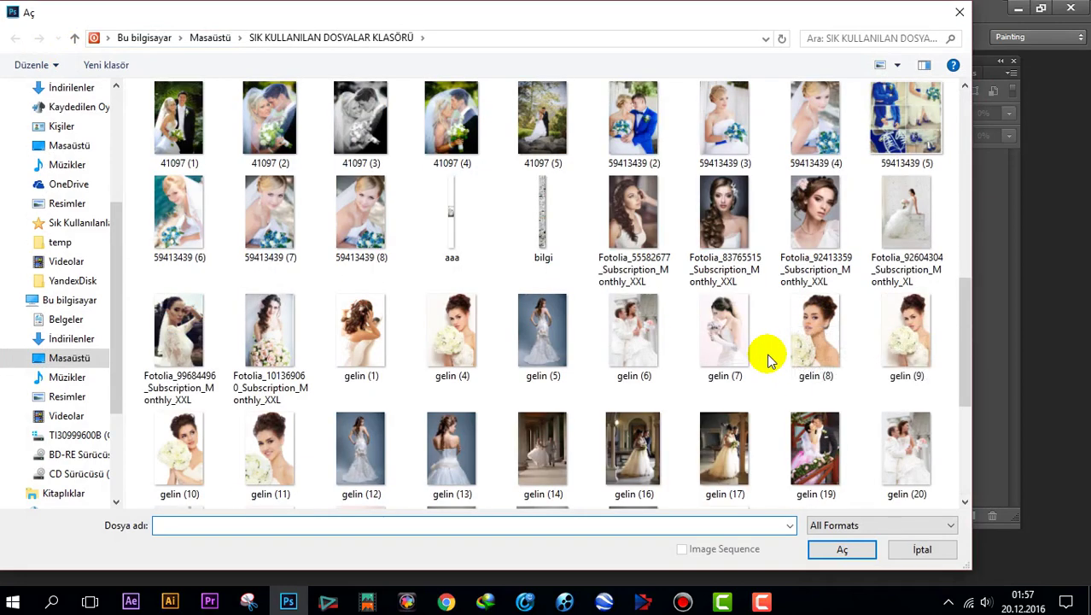
pyautogui.click(726, 230)
pyautogui.click(840, 549)
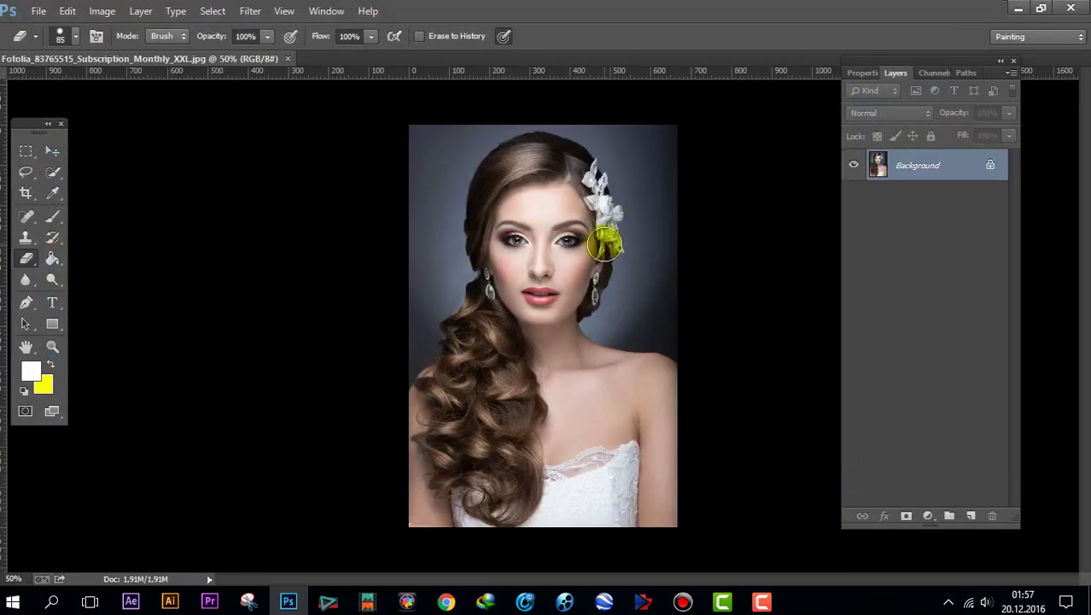
# Convert the Background into Layer 0 and duplicate it as Layer 0 copy.
pyautogui.doubleClick(920, 167)
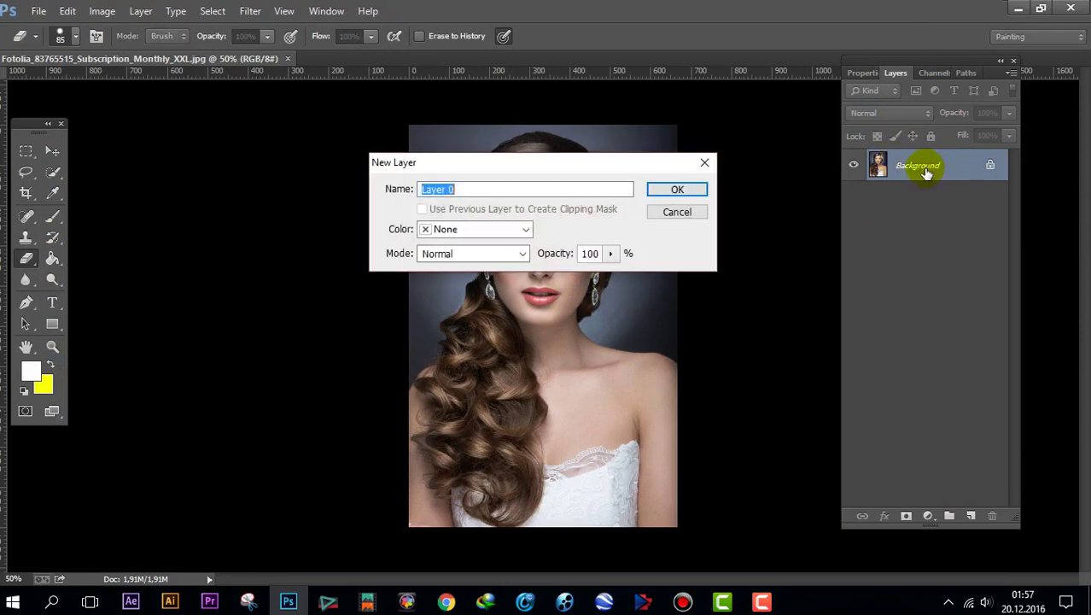
pyautogui.click(690, 189)
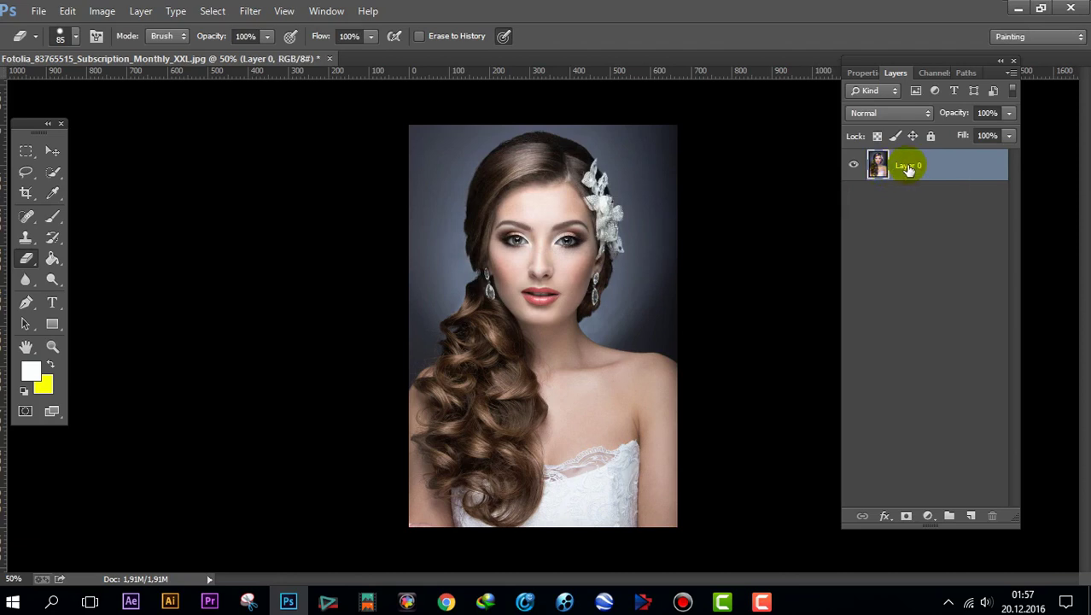
pyautogui.rightClick(919, 169)
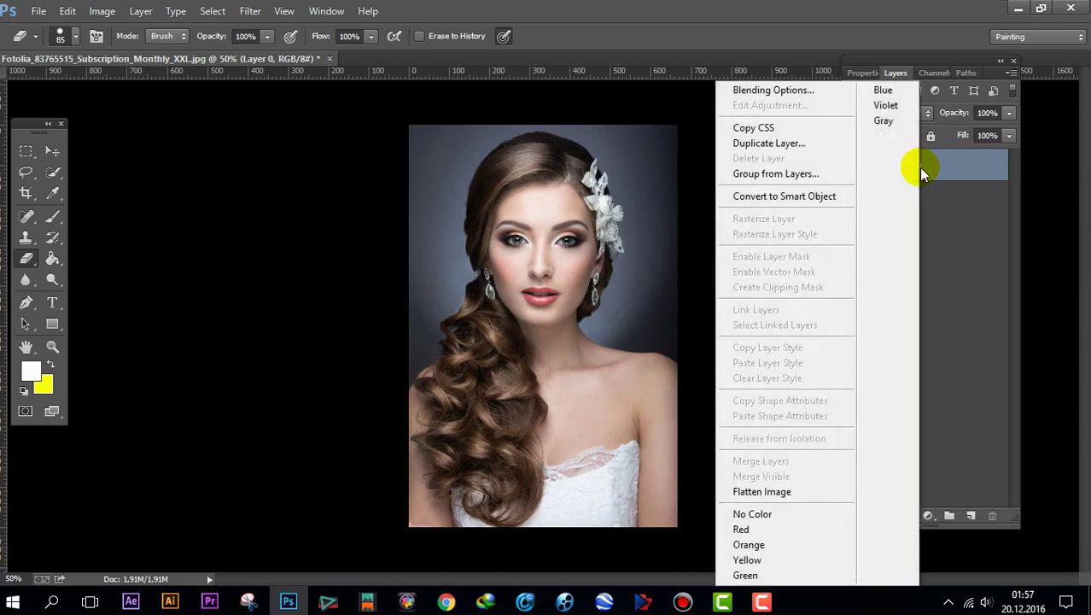
pyautogui.click(776, 143)
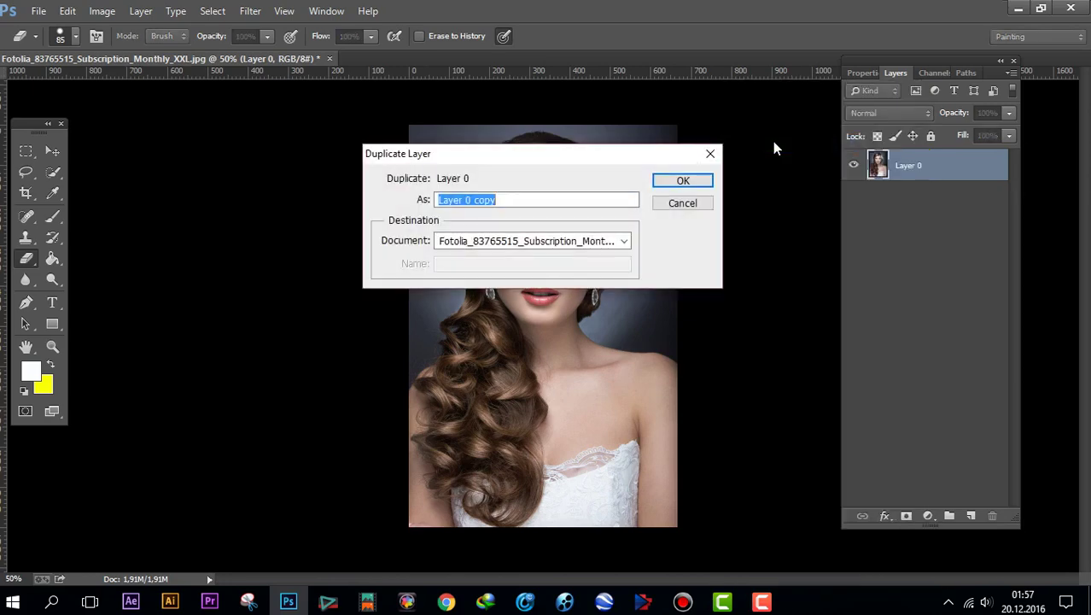
pyautogui.click(677, 183)
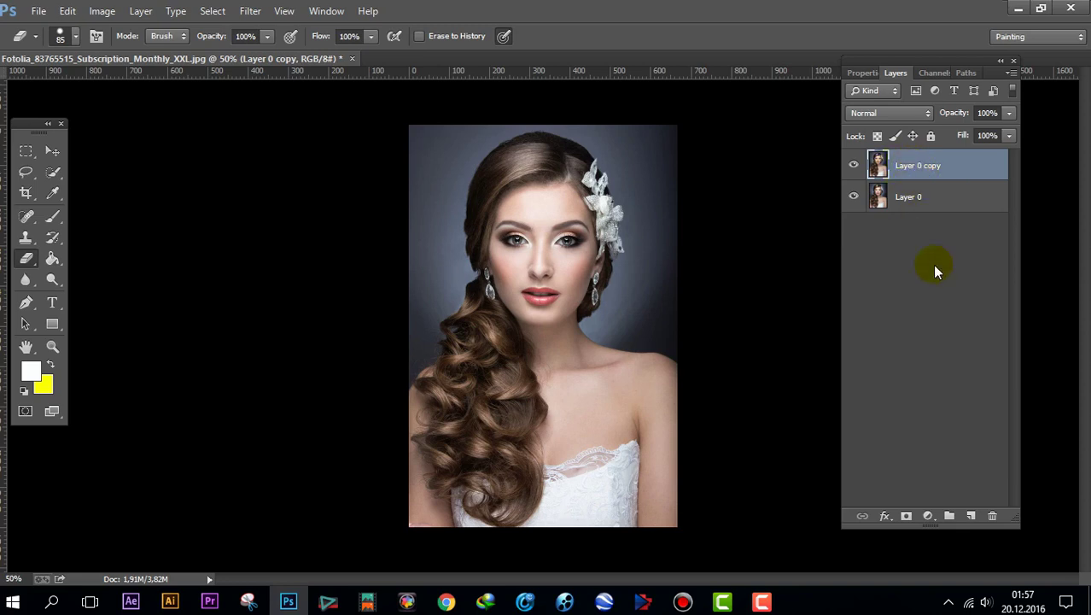
# Add Layer 1 and brush white star sparkles up the left side, top and right shoulder.
pyautogui.click(972, 517)
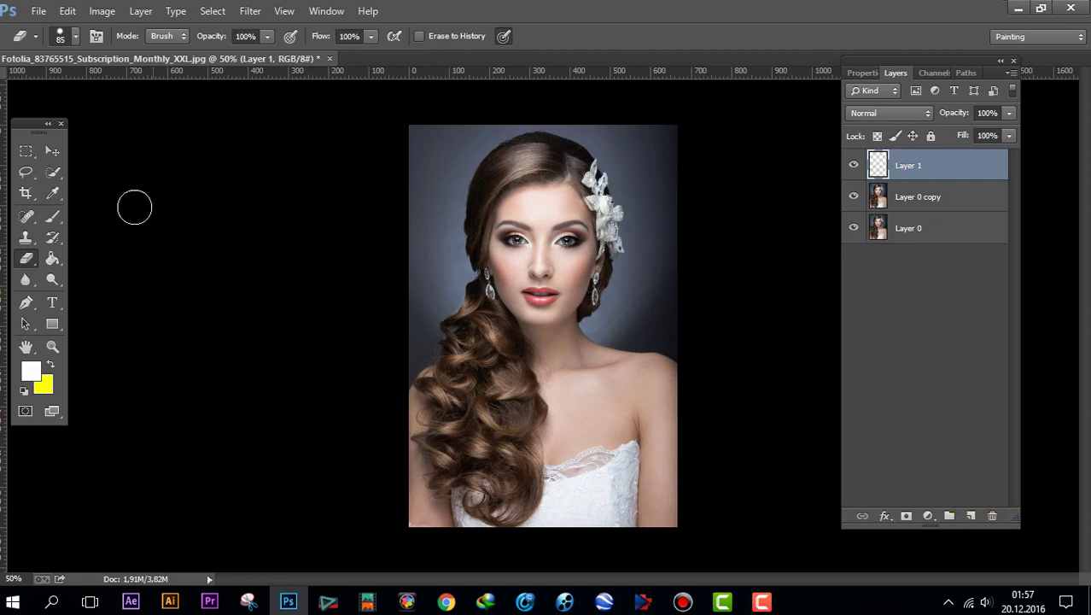
pyautogui.moveTo(451, 348)
pyautogui.mouseDown()
pyautogui.moveTo(427, 253)
pyautogui.moveTo(580, 146)
pyautogui.mouseUp()
pyautogui.click(593, 351)
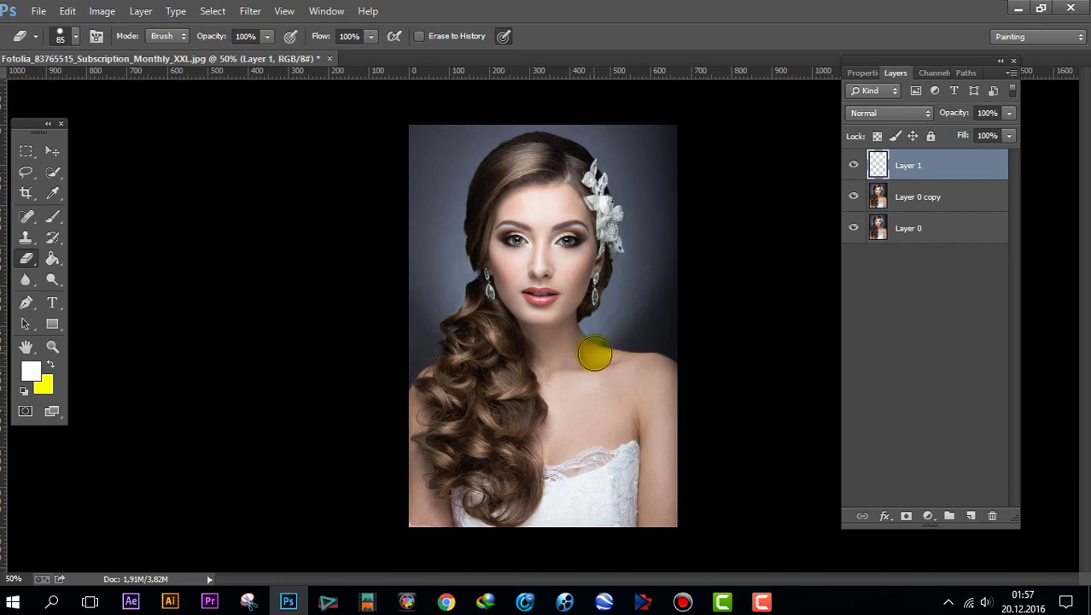
pyautogui.click(52, 218)
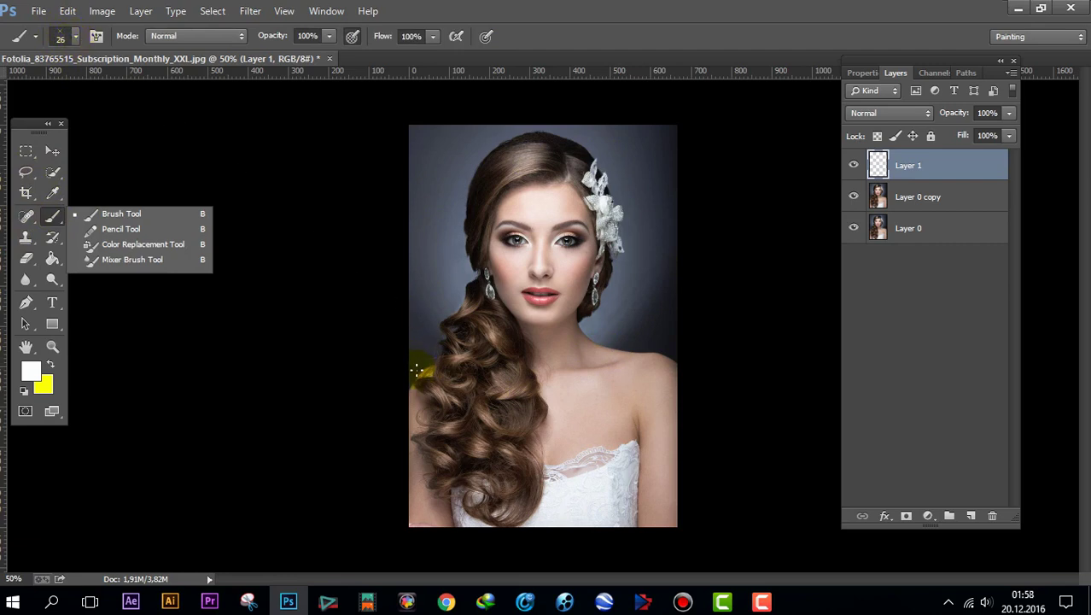
pyautogui.moveTo(410, 379)
pyautogui.mouseDown()
pyautogui.moveTo(438, 353)
pyautogui.moveTo(451, 231)
pyautogui.moveTo(445, 165)
pyautogui.moveTo(426, 158)
pyautogui.moveTo(409, 297)
pyautogui.moveTo(483, 143)
pyautogui.moveTo(602, 140)
pyautogui.moveTo(658, 203)
pyautogui.mouseUp()
pyautogui.moveTo(674, 353)
pyautogui.mouseDown()
pyautogui.moveTo(628, 324)
pyautogui.moveTo(585, 323)
pyautogui.moveTo(653, 288)
pyautogui.mouseUp()
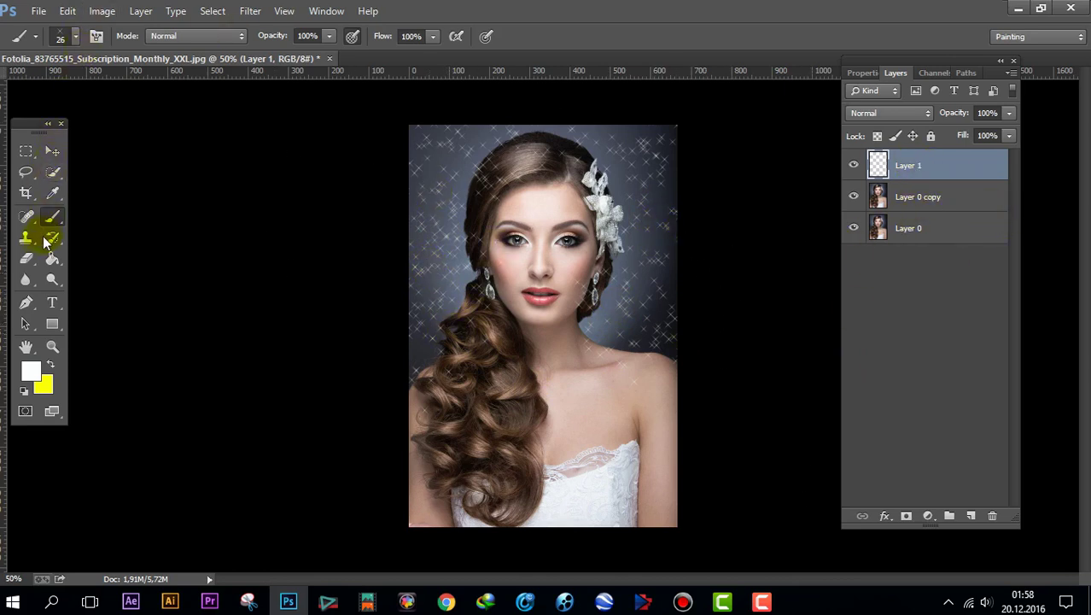
pyautogui.click(26, 258)
# Erase Layer 1 sparkles over the bride's hair on the left and near the earring.
pyautogui.click(71, 261)
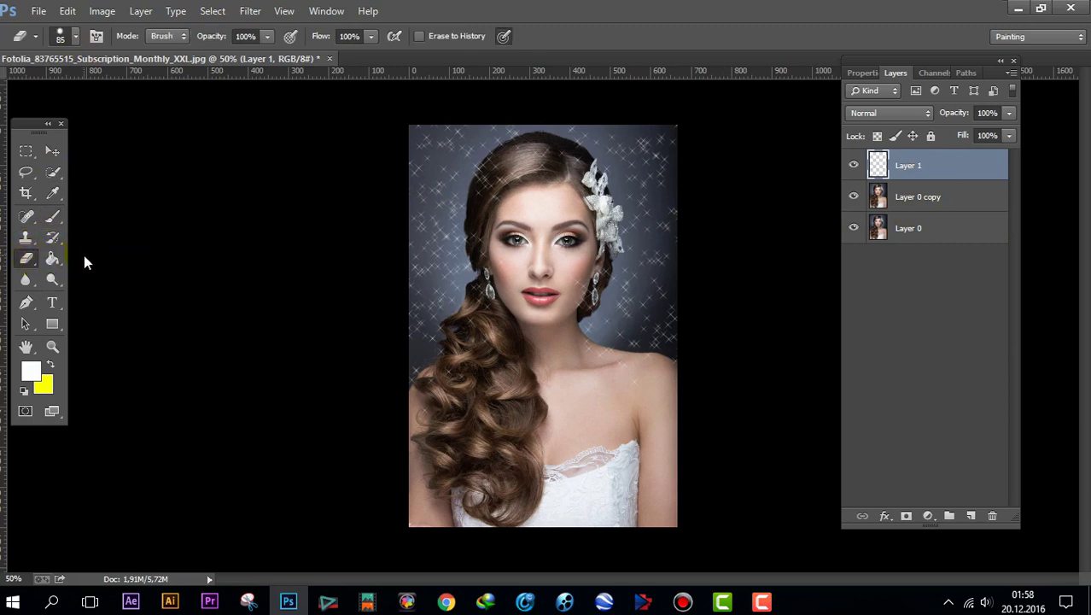
pyautogui.moveTo(453, 245)
pyautogui.mouseDown()
pyautogui.moveTo(463, 390)
pyautogui.moveTo(487, 214)
pyautogui.moveTo(581, 179)
pyautogui.moveTo(596, 231)
pyautogui.moveTo(592, 276)
pyautogui.moveTo(560, 322)
pyautogui.moveTo(585, 360)
pyautogui.moveTo(670, 385)
pyautogui.moveTo(560, 335)
pyautogui.mouseUp()
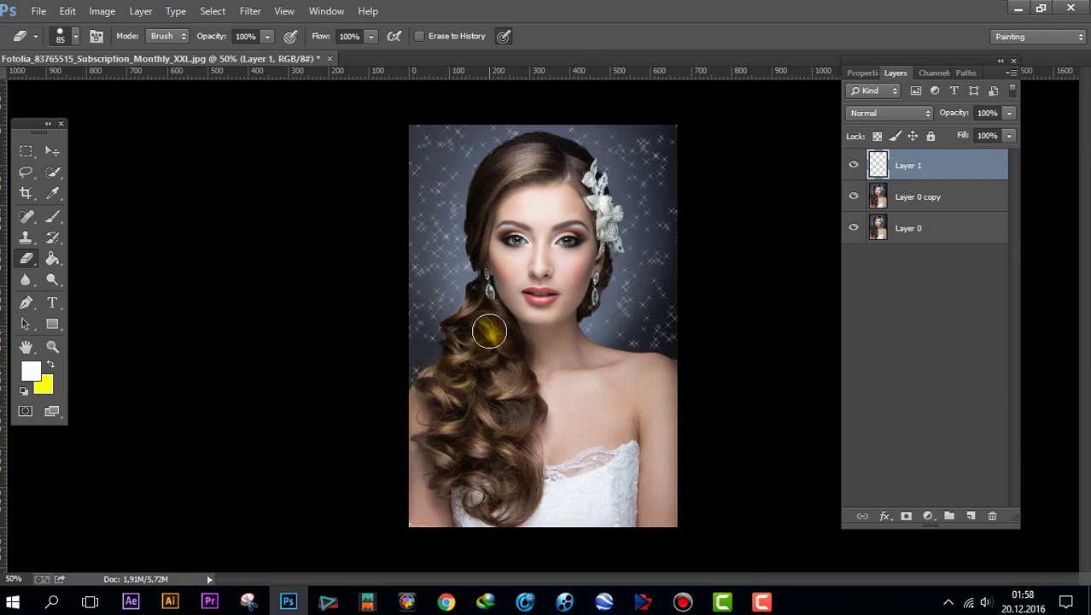
pyautogui.moveTo(492, 301)
pyautogui.mouseDown()
pyautogui.moveTo(480, 292)
pyautogui.moveTo(504, 309)
pyautogui.moveTo(539, 164)
pyautogui.moveTo(506, 163)
pyautogui.moveTo(521, 160)
pyautogui.moveTo(575, 263)
pyautogui.moveTo(490, 264)
pyautogui.moveTo(609, 248)
pyautogui.mouseUp()
pyautogui.keyDown('shift'); pyautogui.click(921, 200); pyautogui.keyUp('shift')
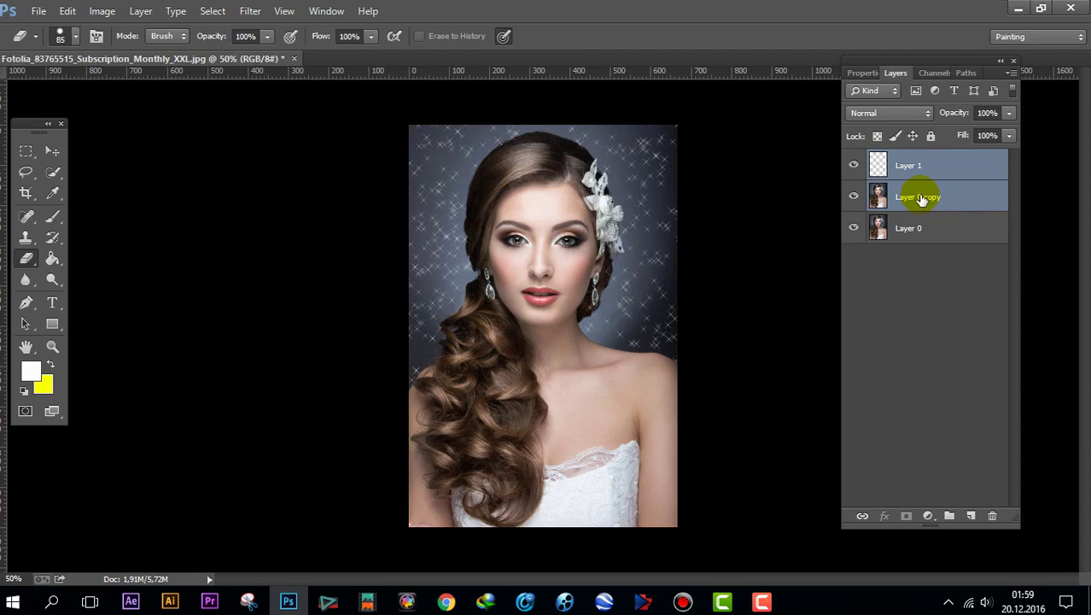
# Merge Layer 1 with Layer 0 copy, leave the merged Layer 1 hidden, and select Layer 0.
pyautogui.hotkey('ctrl', 'e')
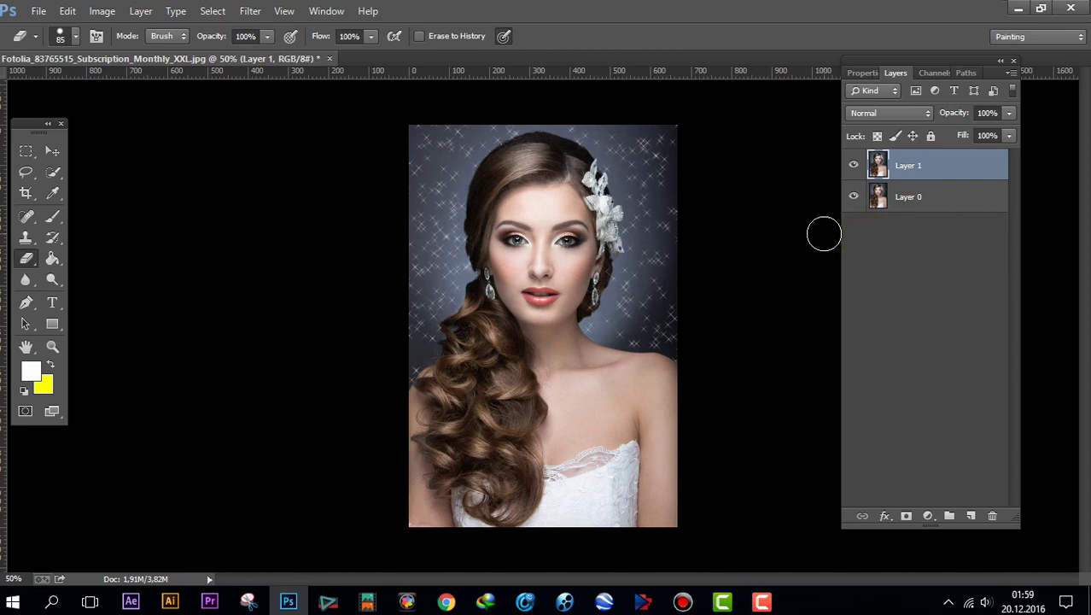
pyautogui.click(853, 165)
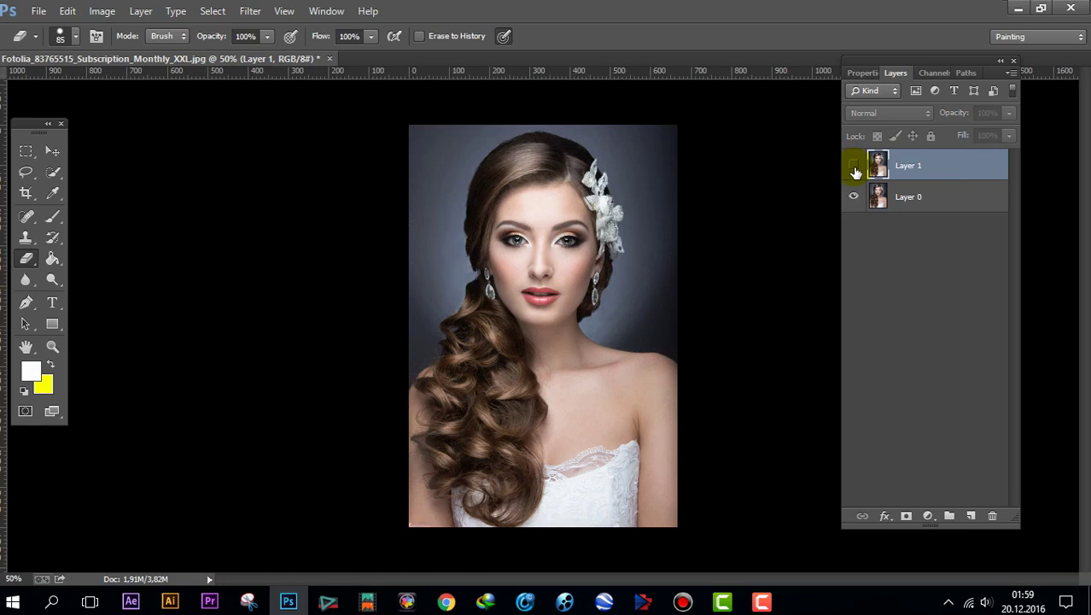
pyautogui.click(854, 166)
pyautogui.click(854, 166)
pyautogui.click(854, 168)
pyautogui.click(853, 168)
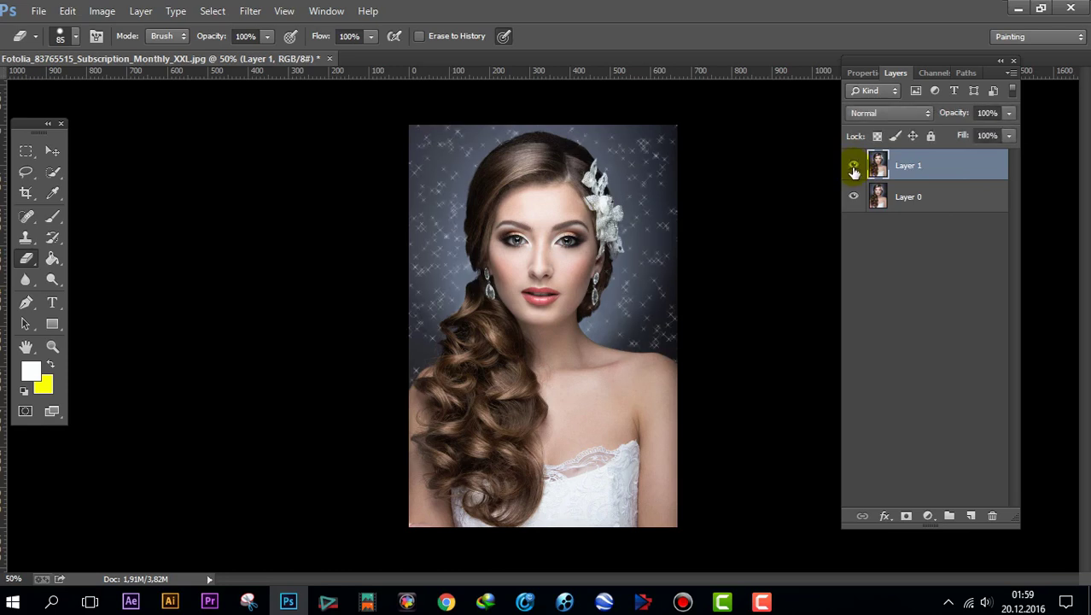
pyautogui.click(925, 200)
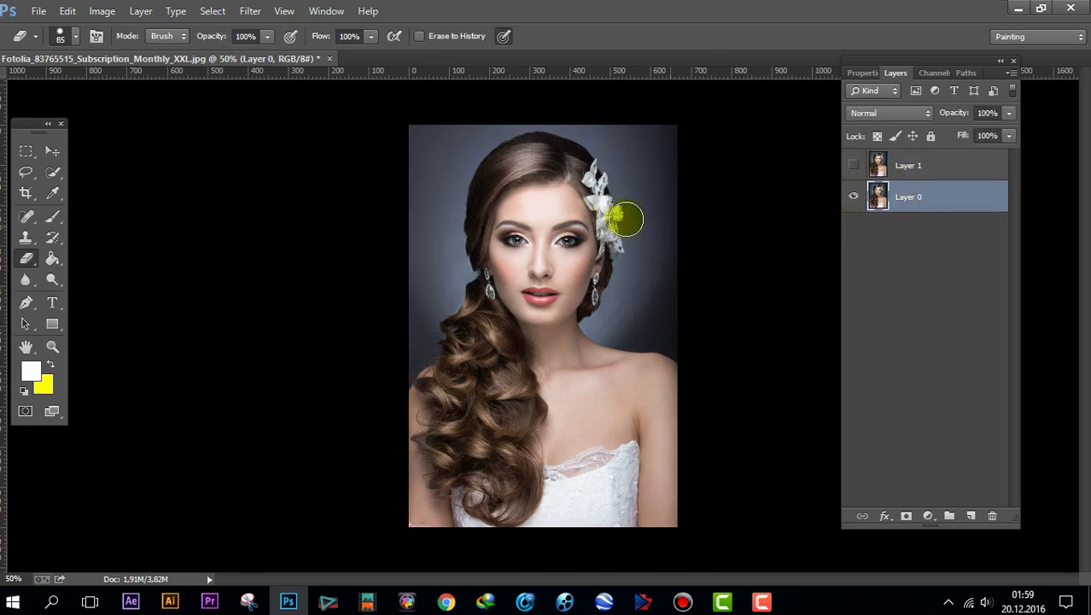
pyautogui.click(52, 150)
pyautogui.click(323, 11)
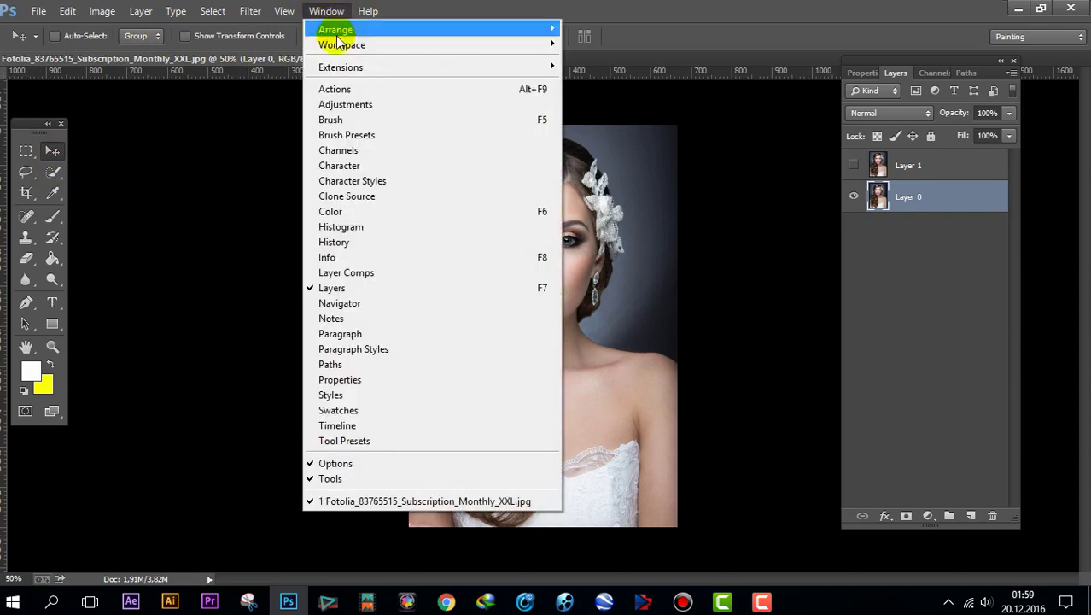
# Show the Timeline panel, nudge it up, and create a frame animation from the plain portrait.
pyautogui.click(382, 429)
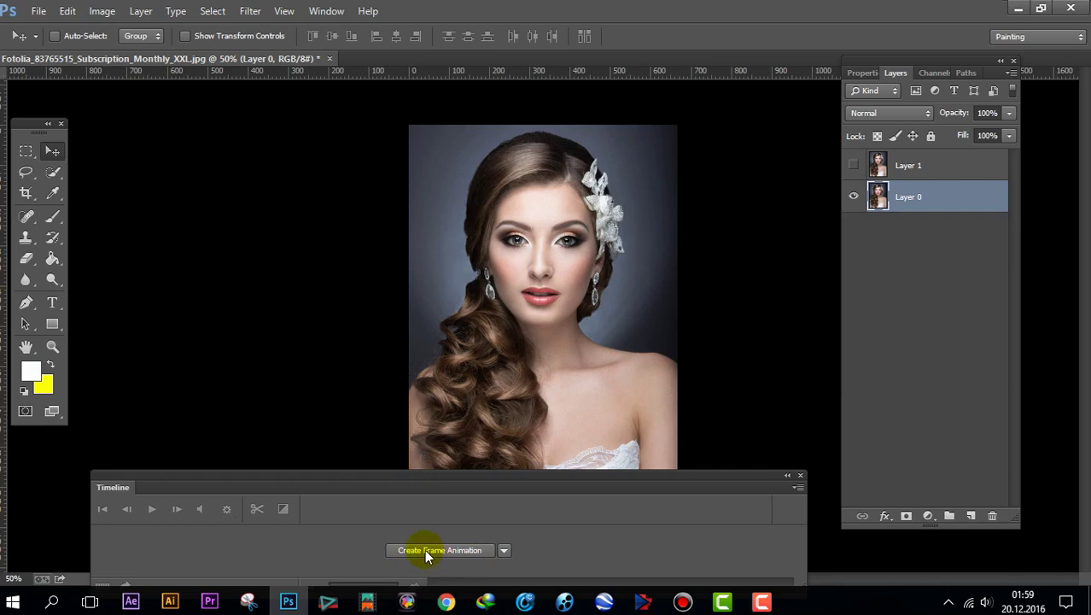
pyautogui.moveTo(472, 478); pyautogui.dragTo(490, 455)
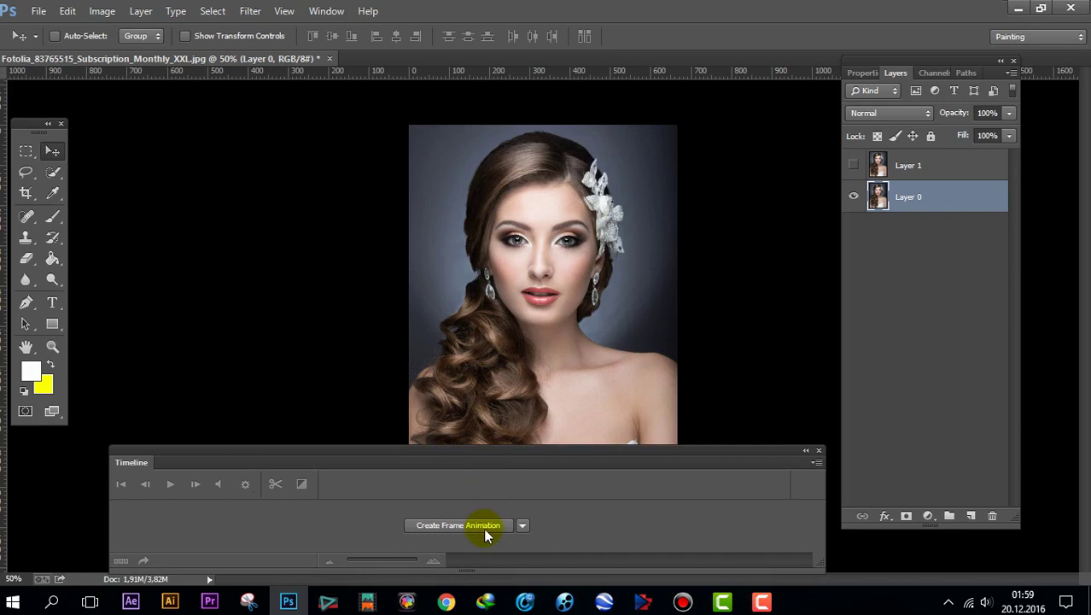
pyautogui.click(442, 526)
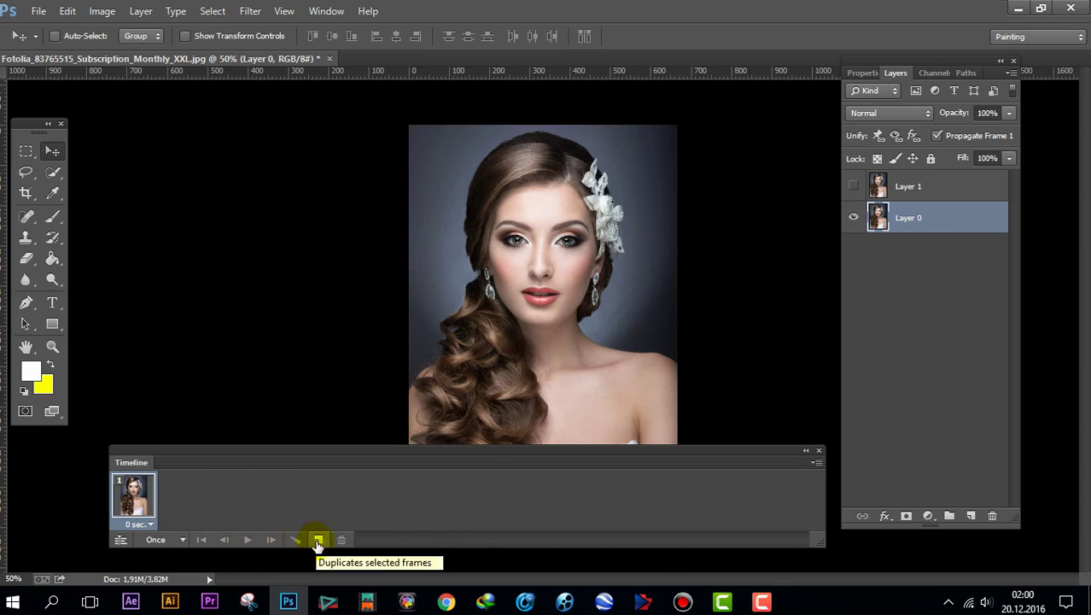
# Add frame 2 and make Layer 1's sparkles visible only in that frame.
pyautogui.click(317, 540)
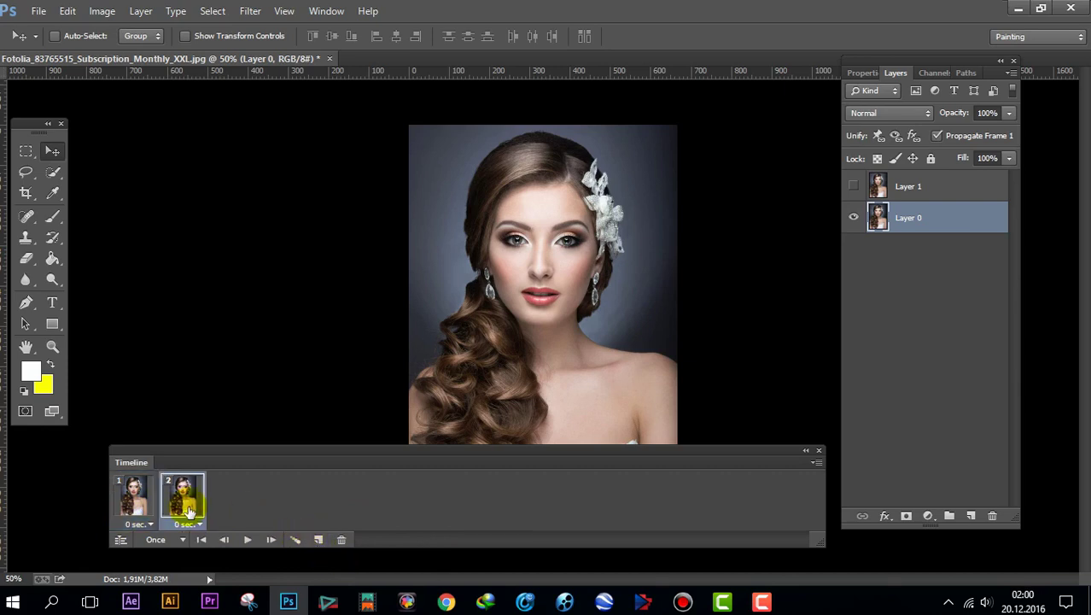
pyautogui.click(853, 188)
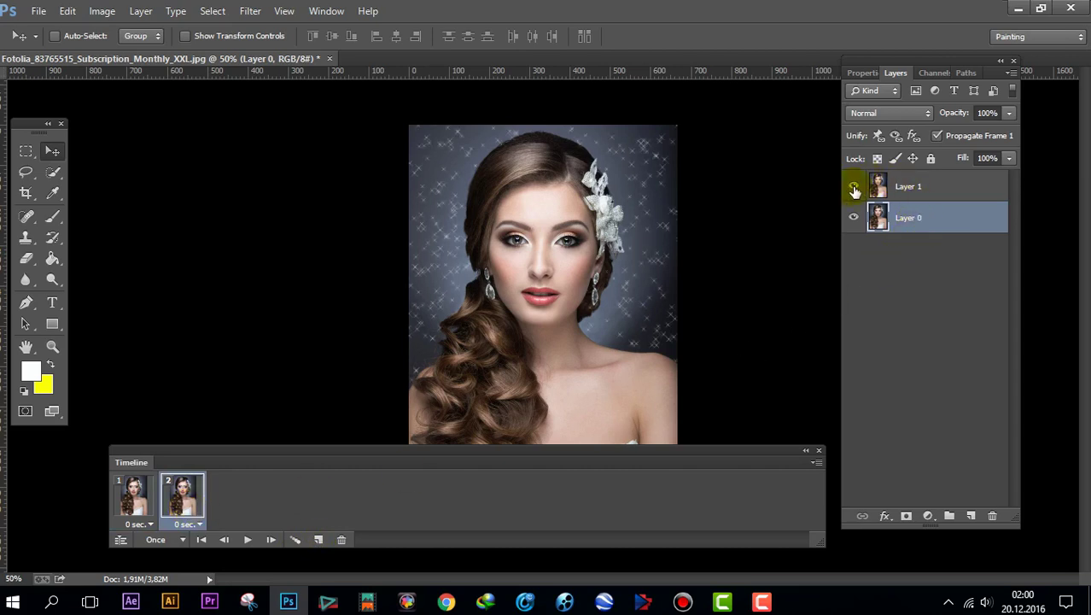
pyautogui.click(854, 188)
pyautogui.click(853, 188)
pyautogui.click(854, 188)
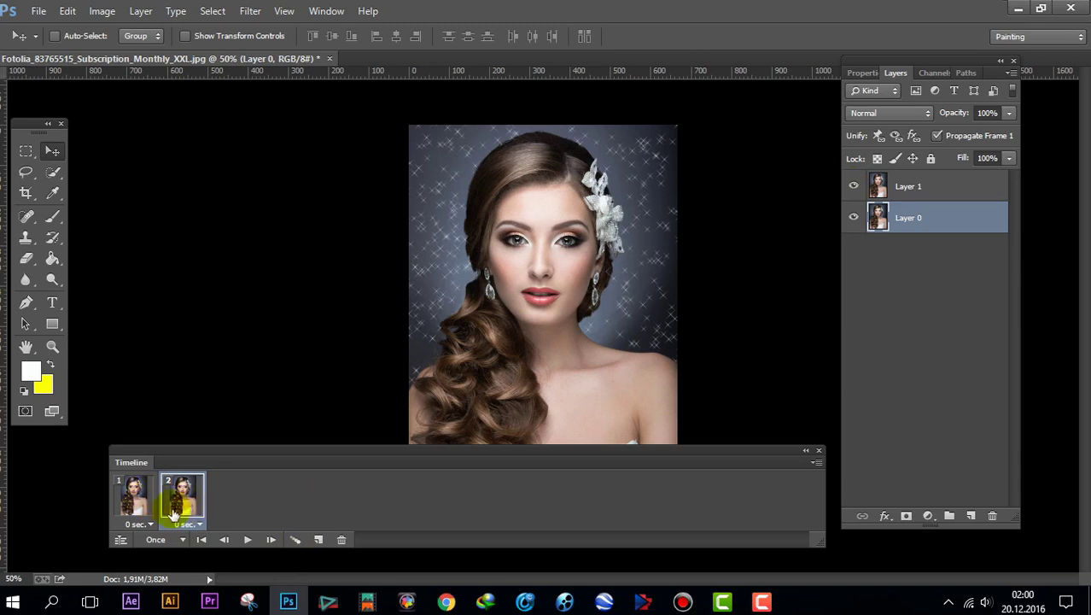
# Select frames 1 and 2 together and bring up their delay options.
pyautogui.click(129, 508)
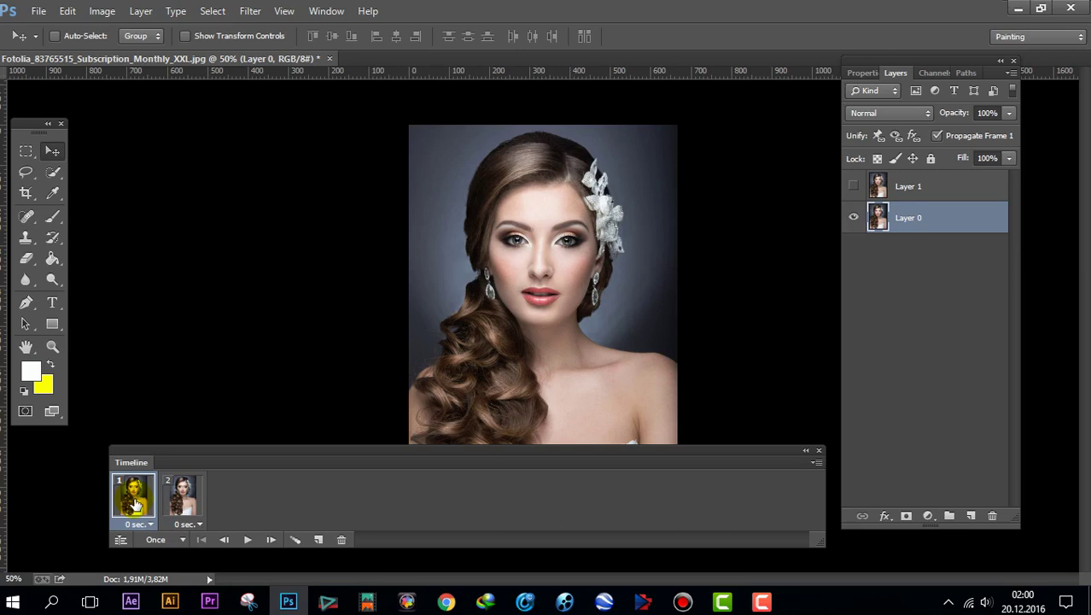
pyautogui.keyDown('shift'); pyautogui.click(182, 504); pyautogui.keyUp('shift')
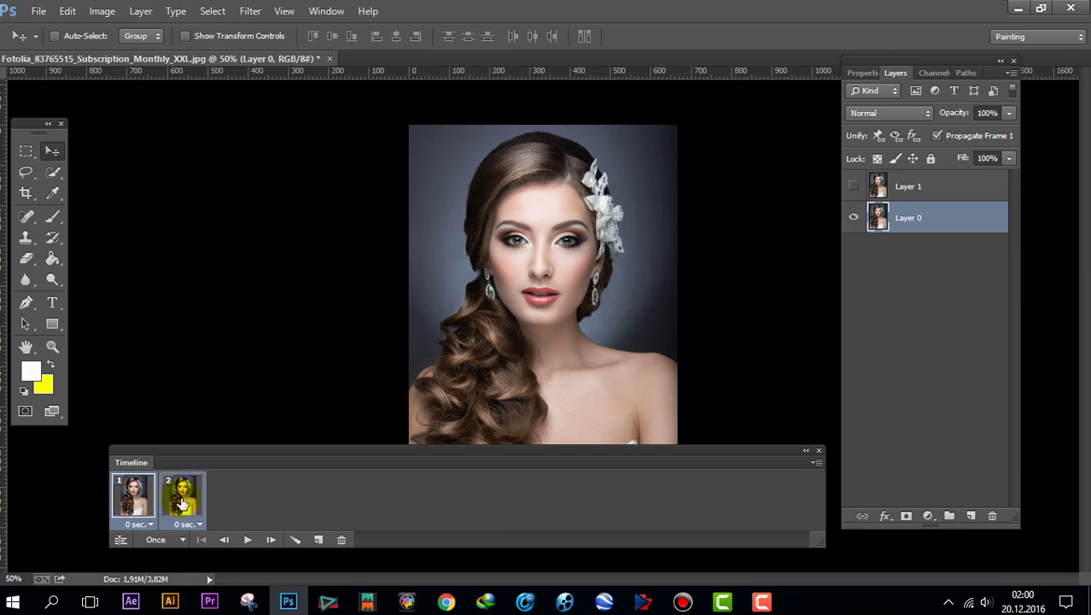
pyautogui.click(199, 524)
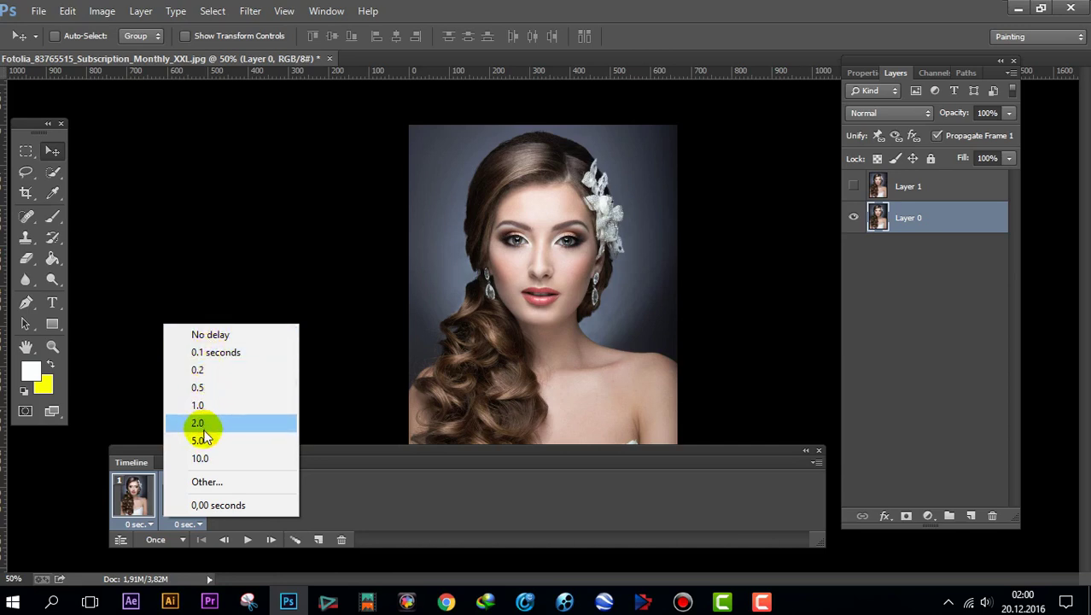
# Give both frames no delay, set looping to Forever, and preview the playback.
pyautogui.click(223, 334)
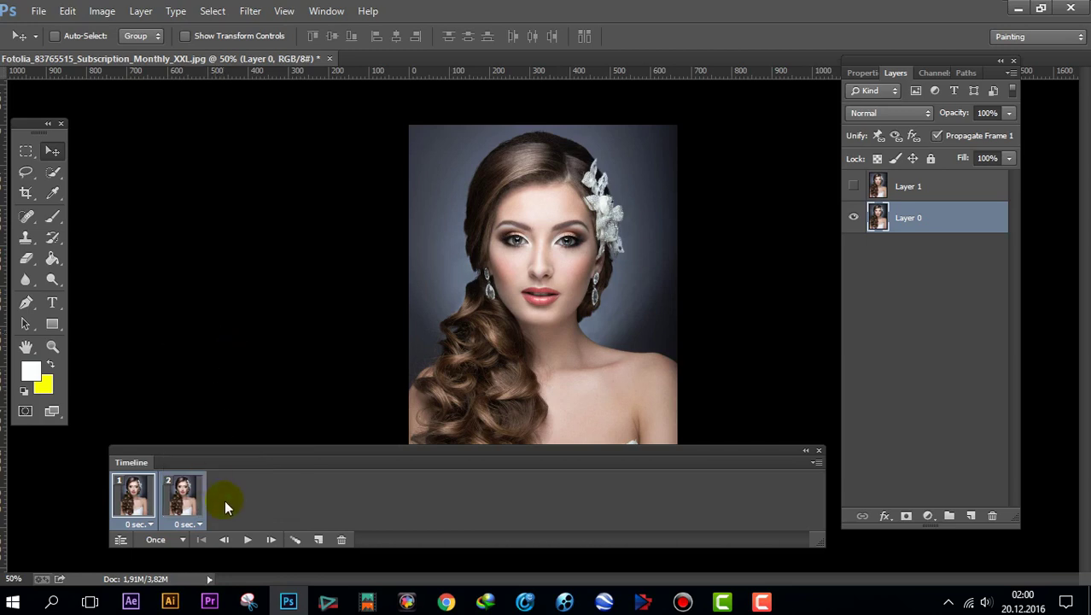
pyautogui.click(181, 540)
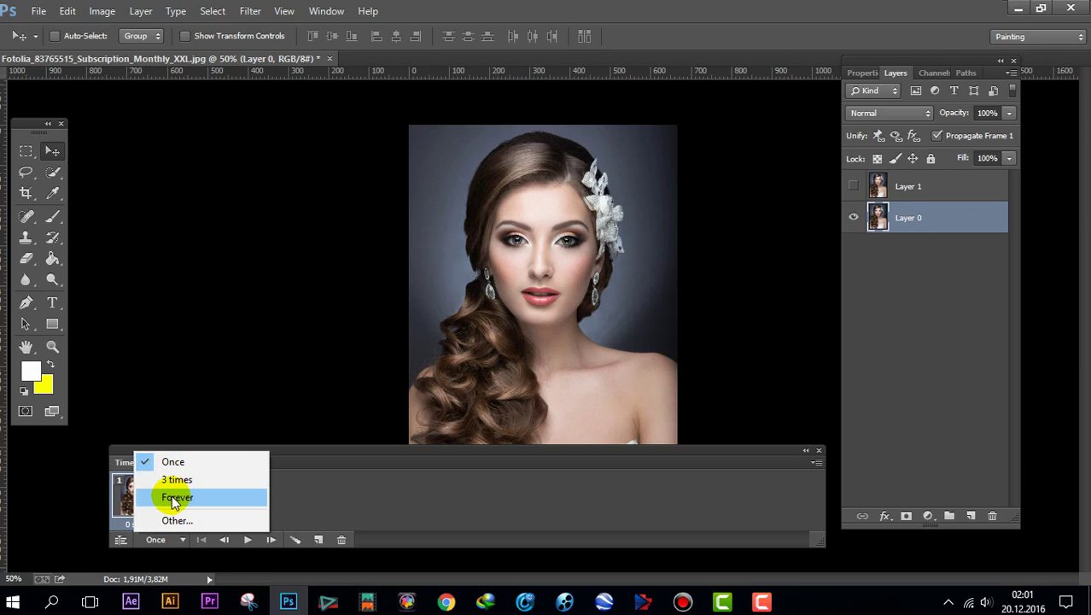
pyautogui.click(172, 495)
pyautogui.moveTo(173, 502); pyautogui.dragTo(204, 532)
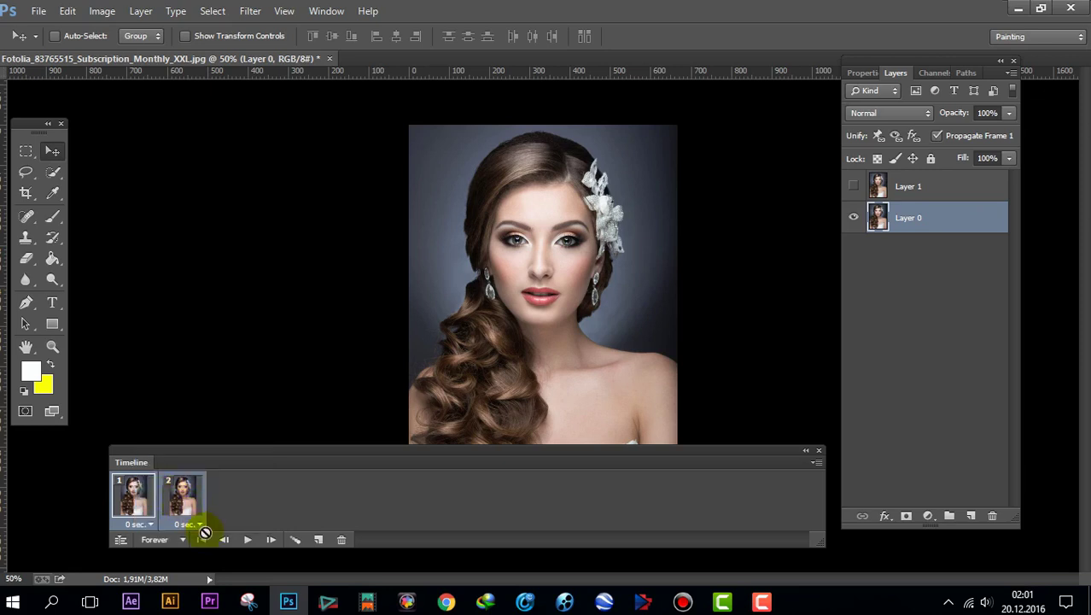
pyautogui.click(248, 542)
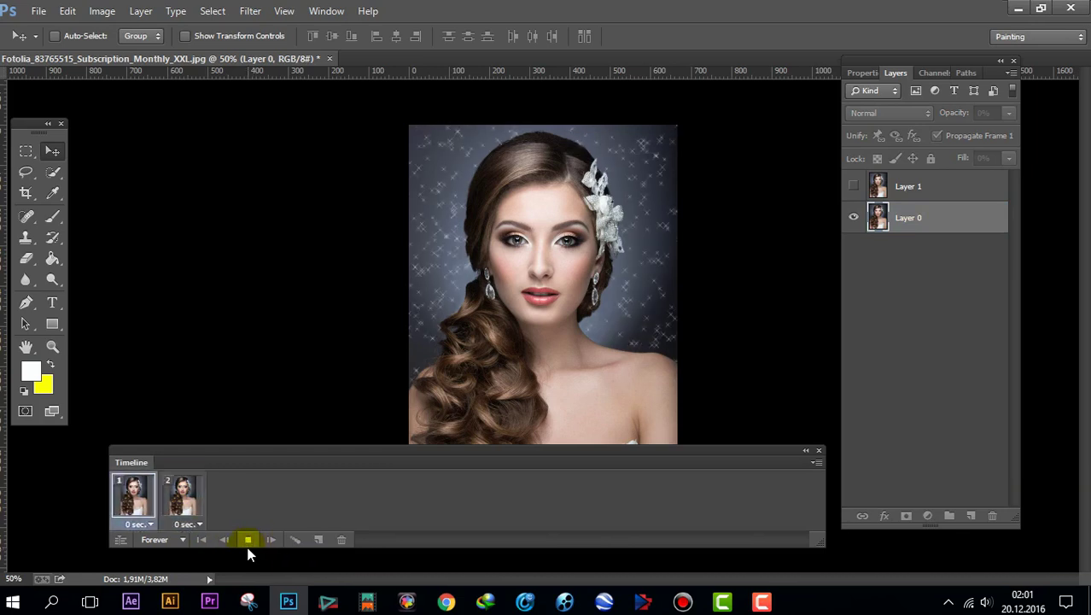
pyautogui.click(247, 541)
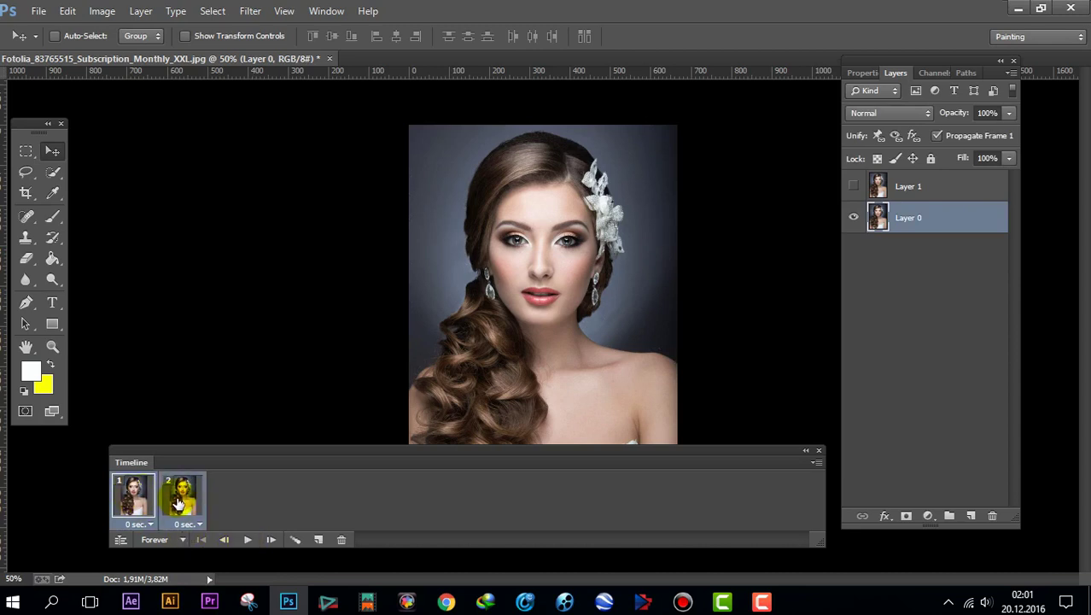
# Set both frames to a 0.2-second delay, preview playback, then reselect frame 1.
pyautogui.click(145, 524)
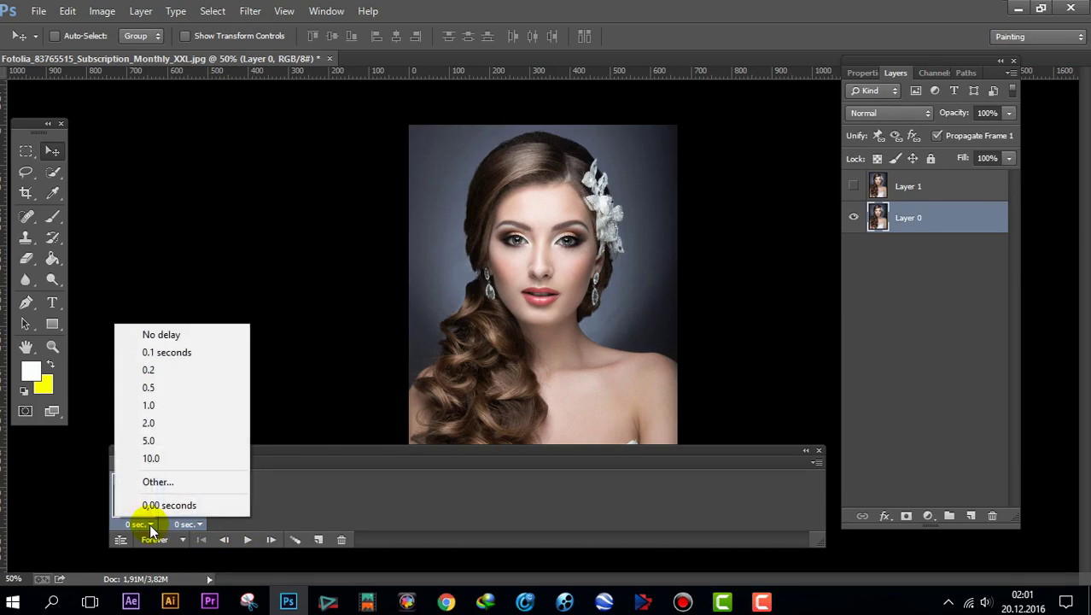
pyautogui.click(148, 370)
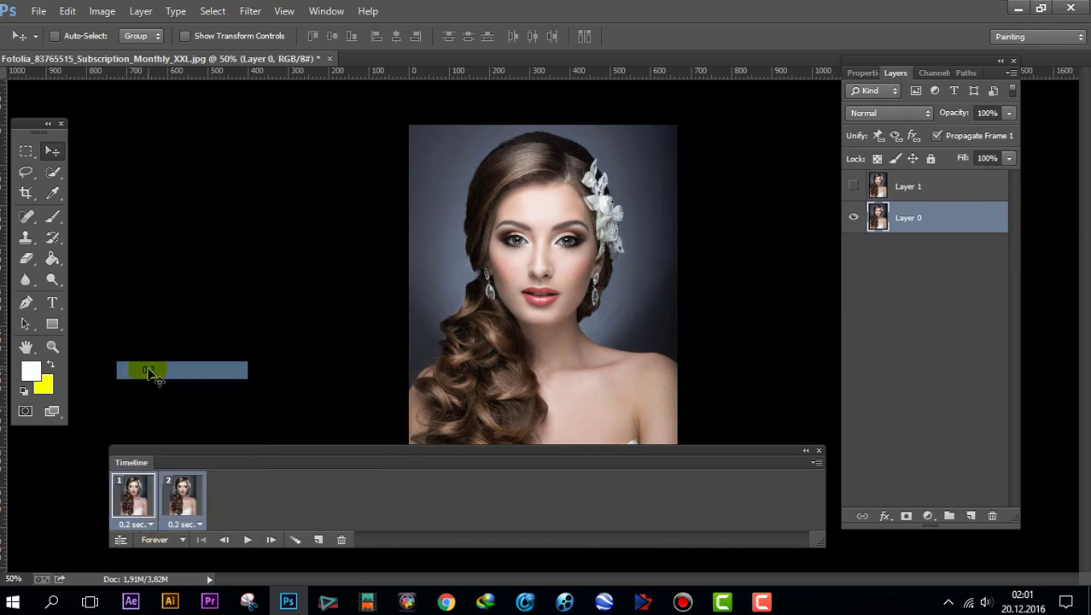
pyautogui.click(246, 540)
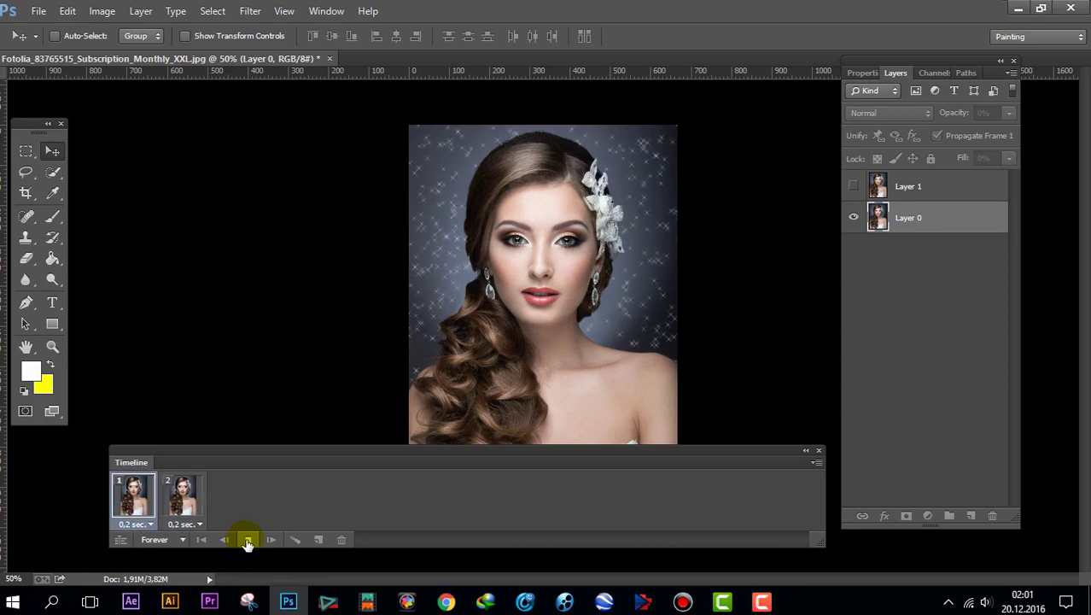
pyautogui.click(248, 539)
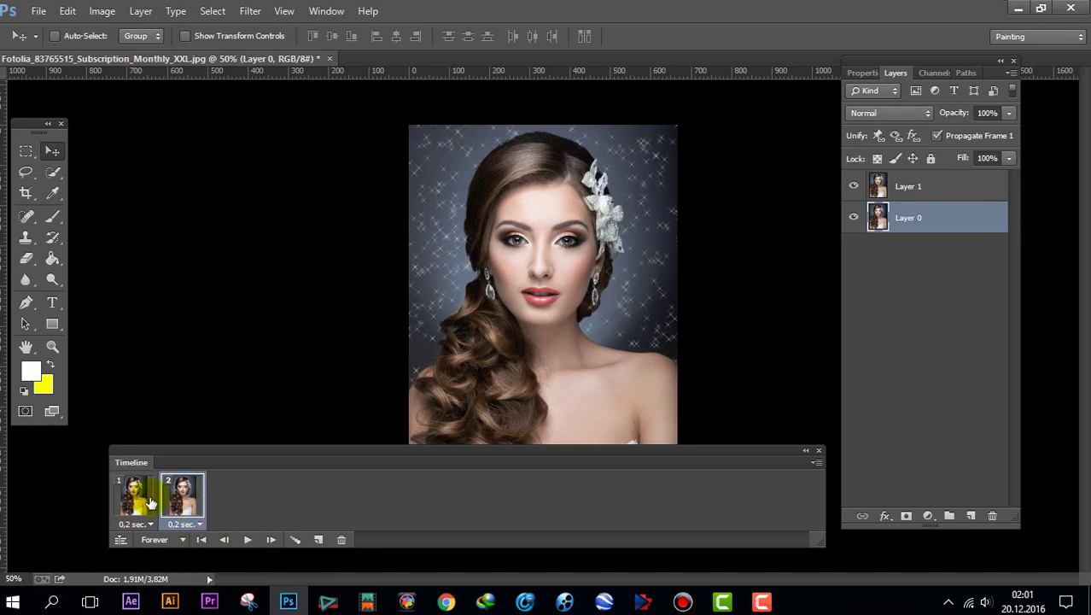
pyautogui.click(134, 493)
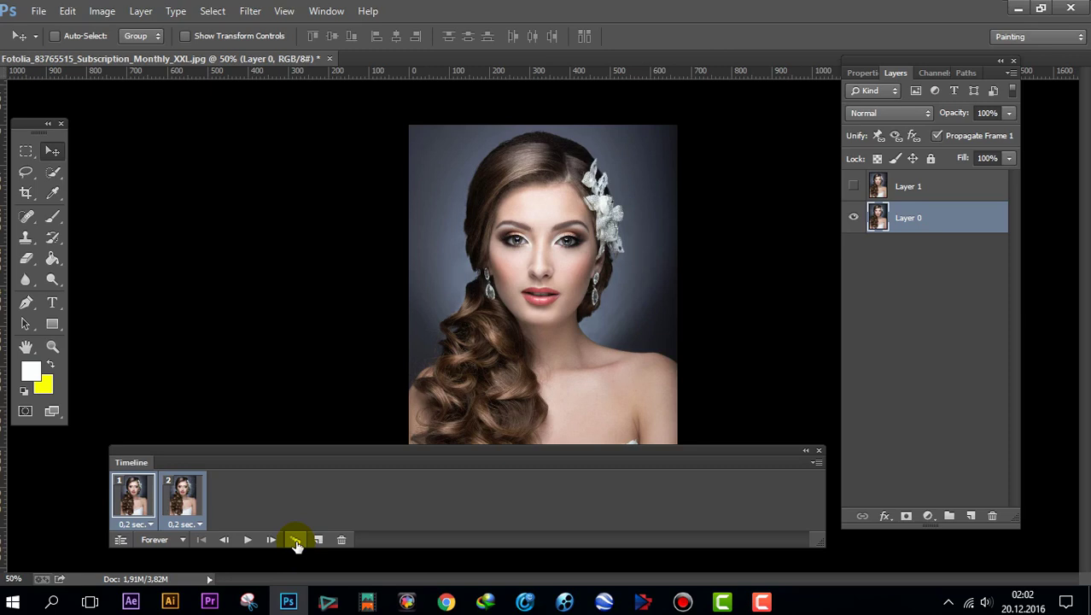
# Tween 5 in-between frames for a 7-frame fading sparkle sequence, then preview it.
pyautogui.click(296, 541)
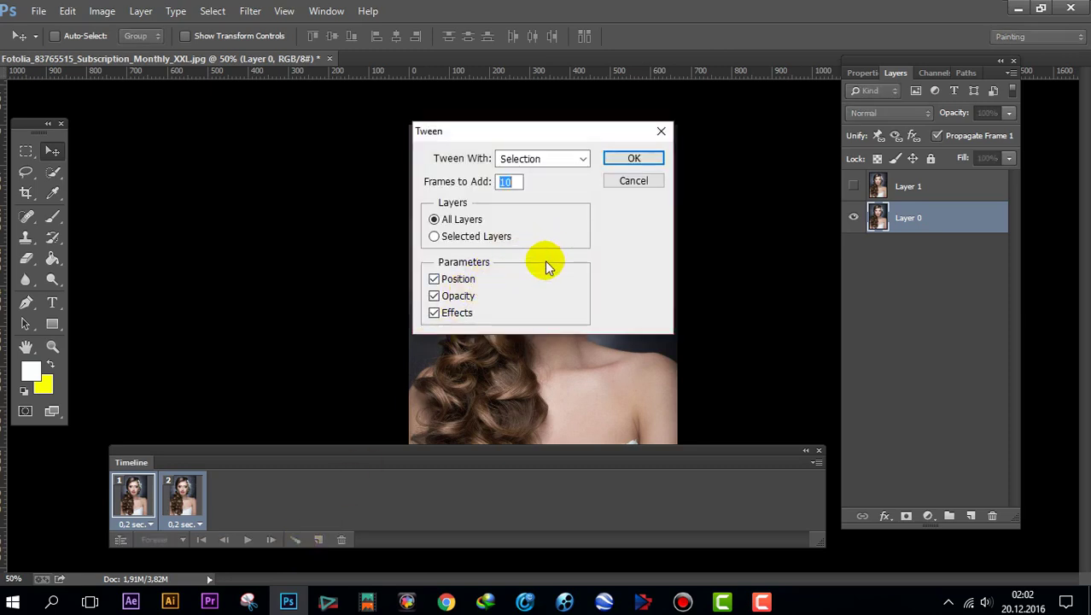
pyautogui.doubleClick(510, 182)
pyautogui.write('5')
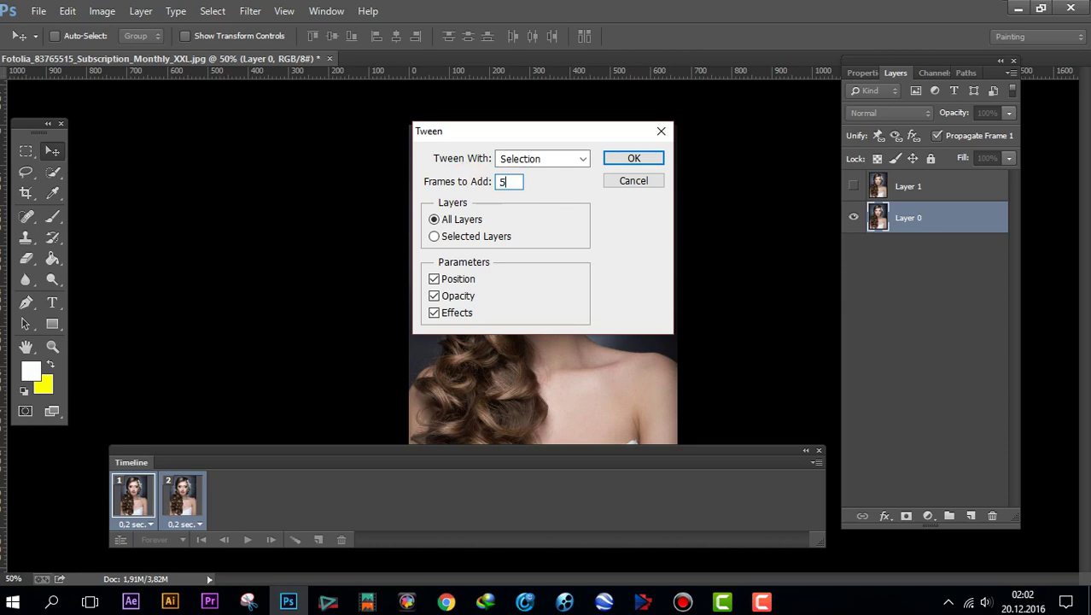
pyautogui.click(635, 159)
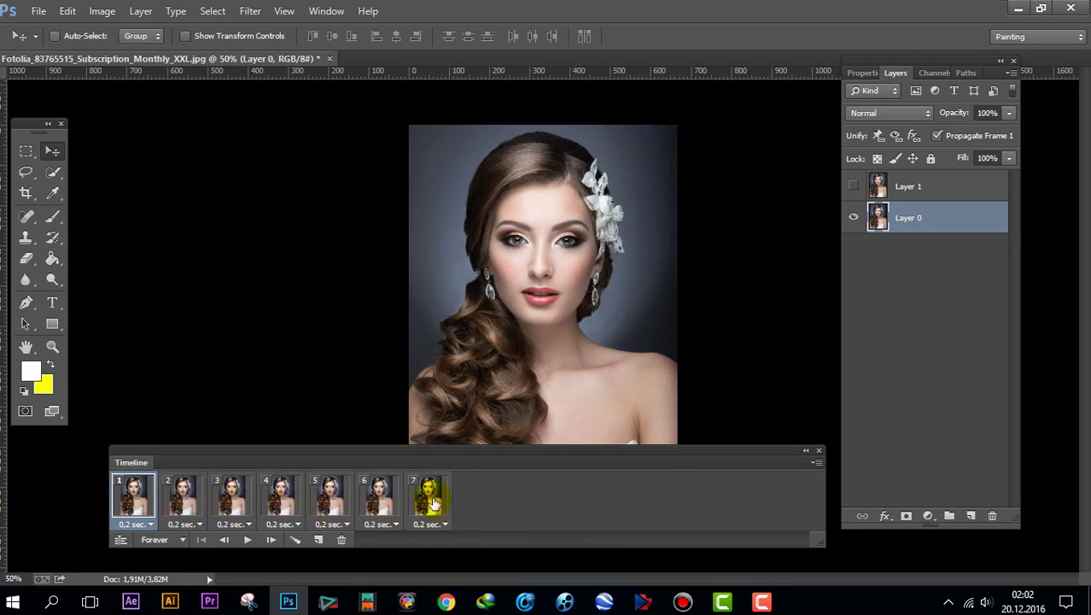
pyautogui.click(247, 541)
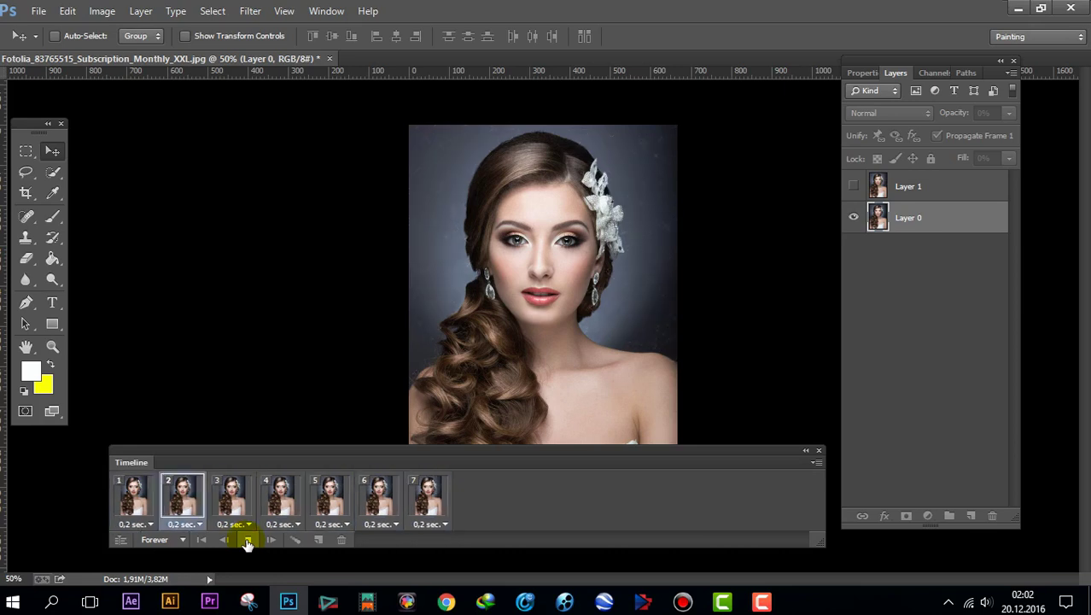
pyautogui.click(246, 539)
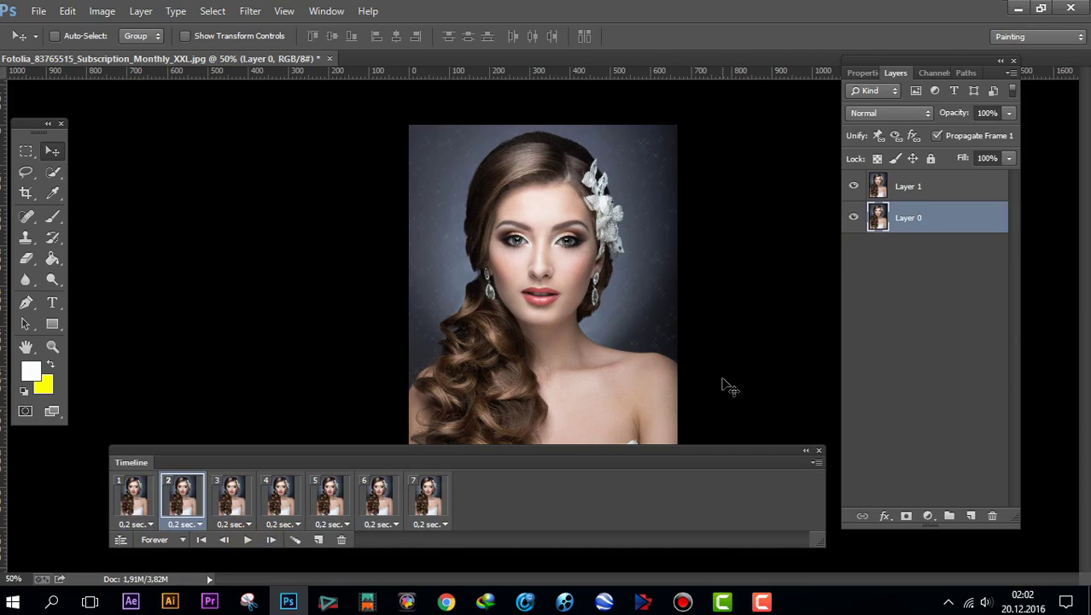
# Set all seven frames to no delay and play the twinkling sparkle animation.
pyautogui.click(135, 495)
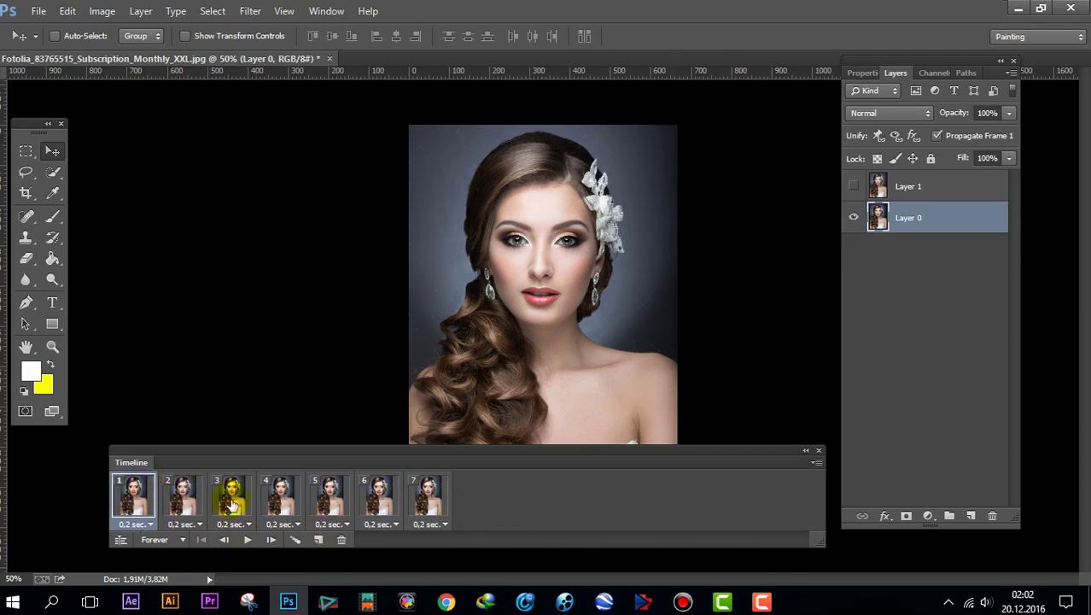
pyautogui.keyDown('shift'); pyautogui.click(426, 497); pyautogui.keyUp('shift')
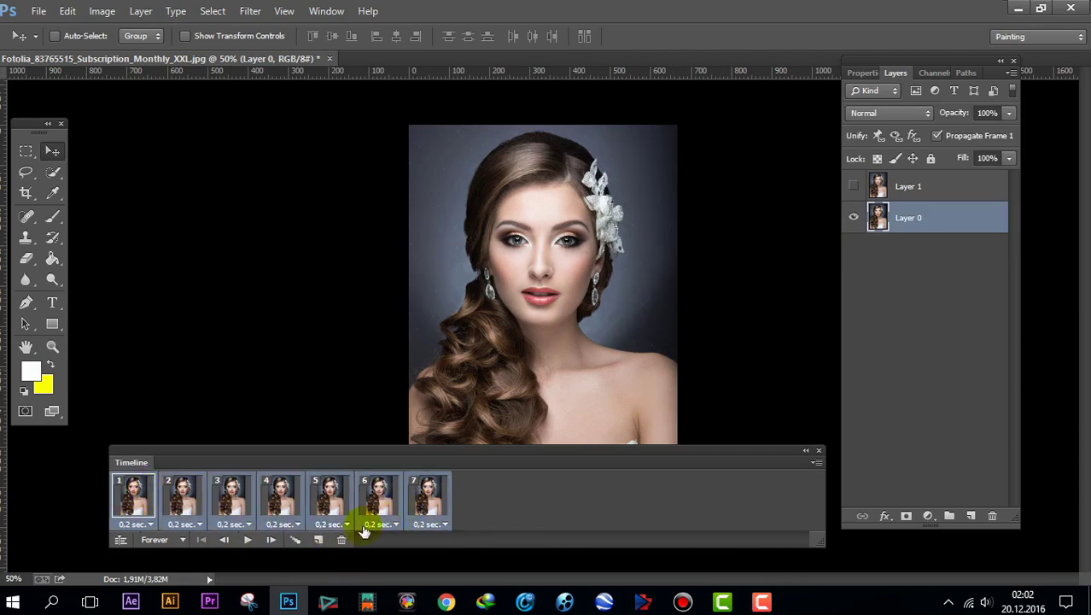
pyautogui.click(150, 525)
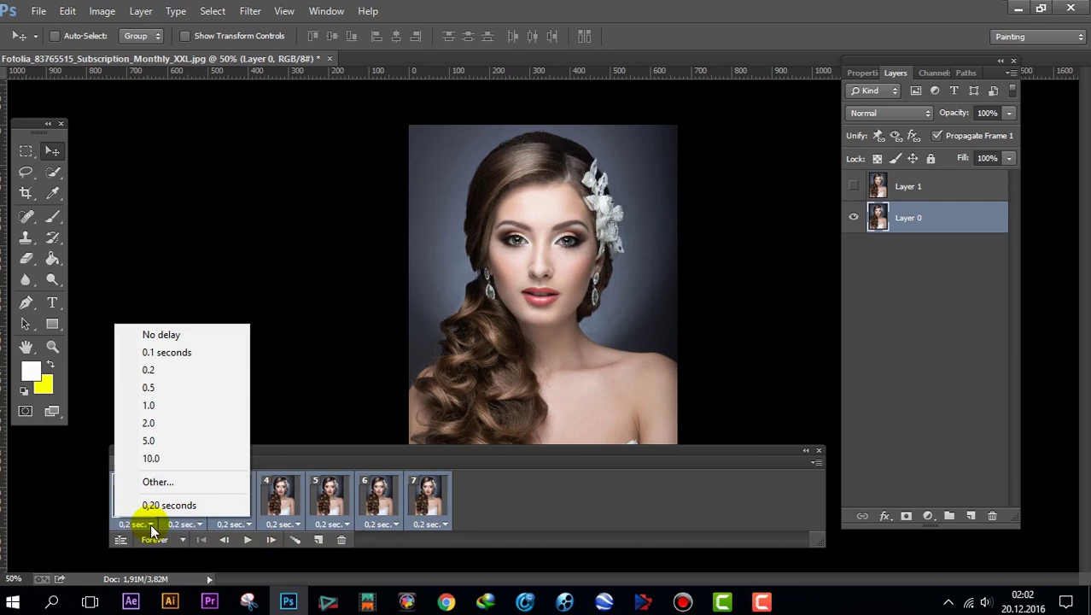
pyautogui.click(163, 336)
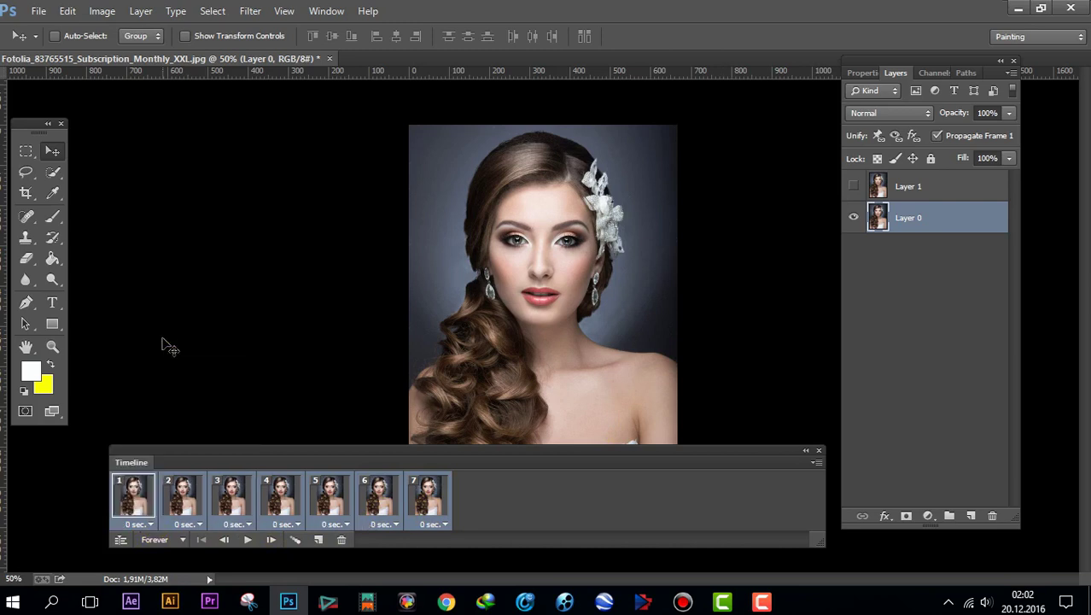
pyautogui.click(248, 542)
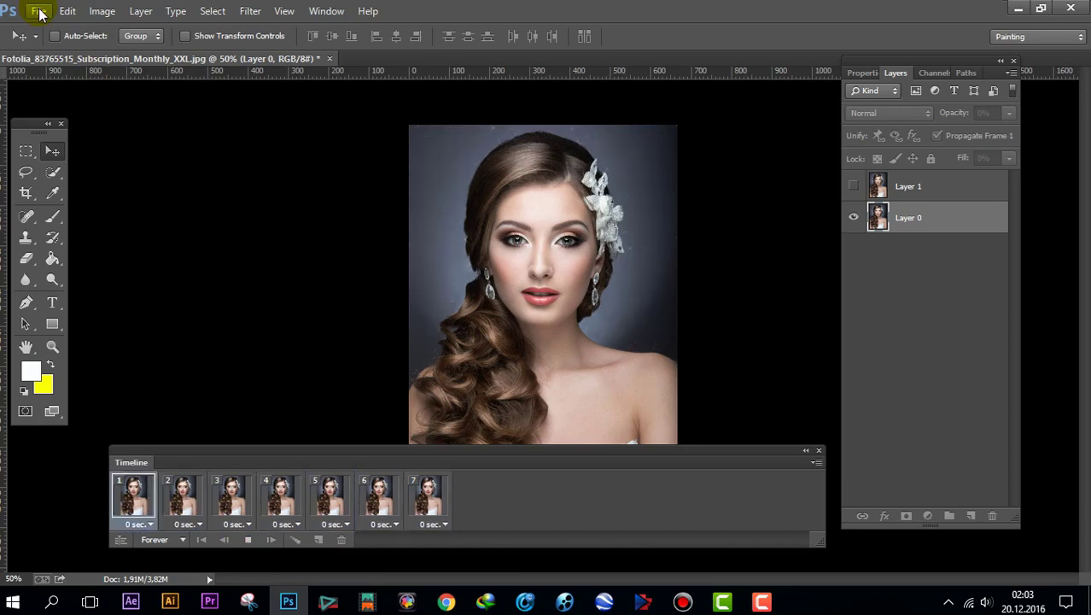
pyautogui.click(39, 12)
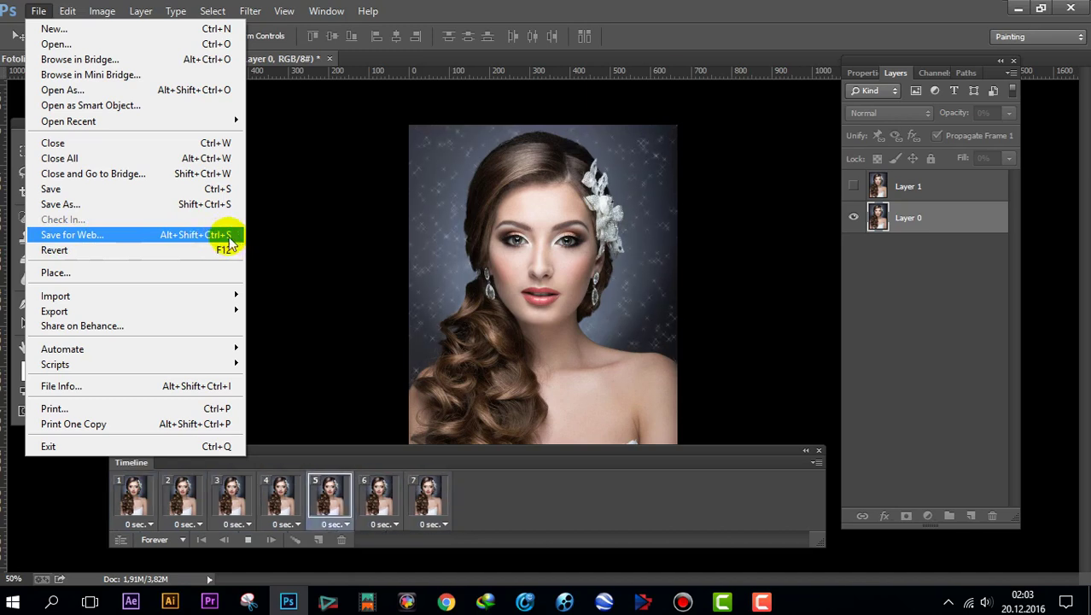
# Open Save for Web with GIF 128 Dithered looping Forever, preview at 50%, and continue to saving.
pyautogui.click(72, 234)
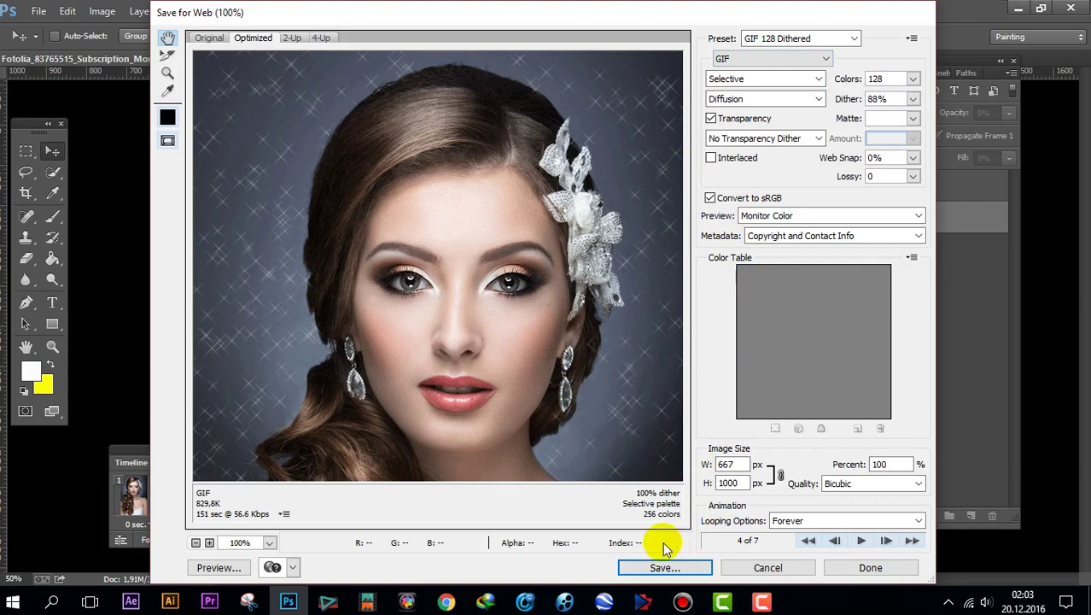
pyautogui.click(195, 543)
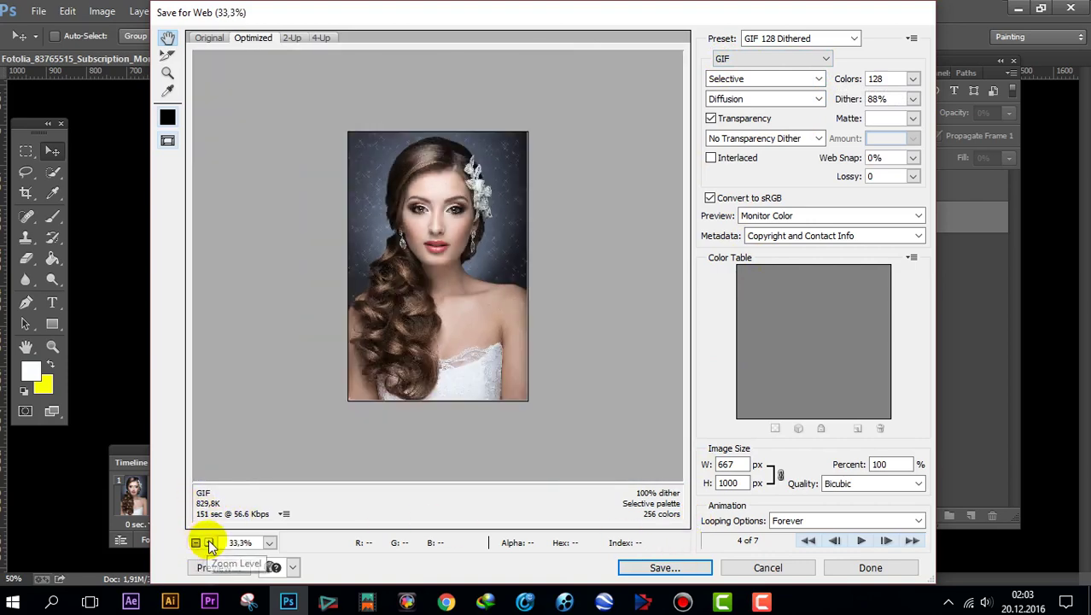
pyautogui.click(209, 543)
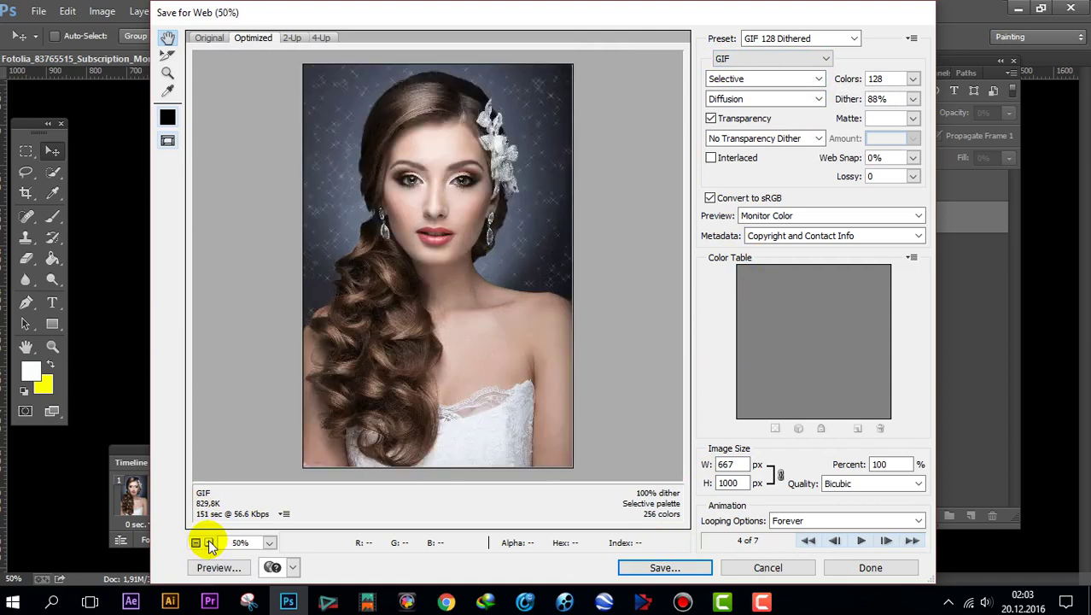
pyautogui.click(651, 569)
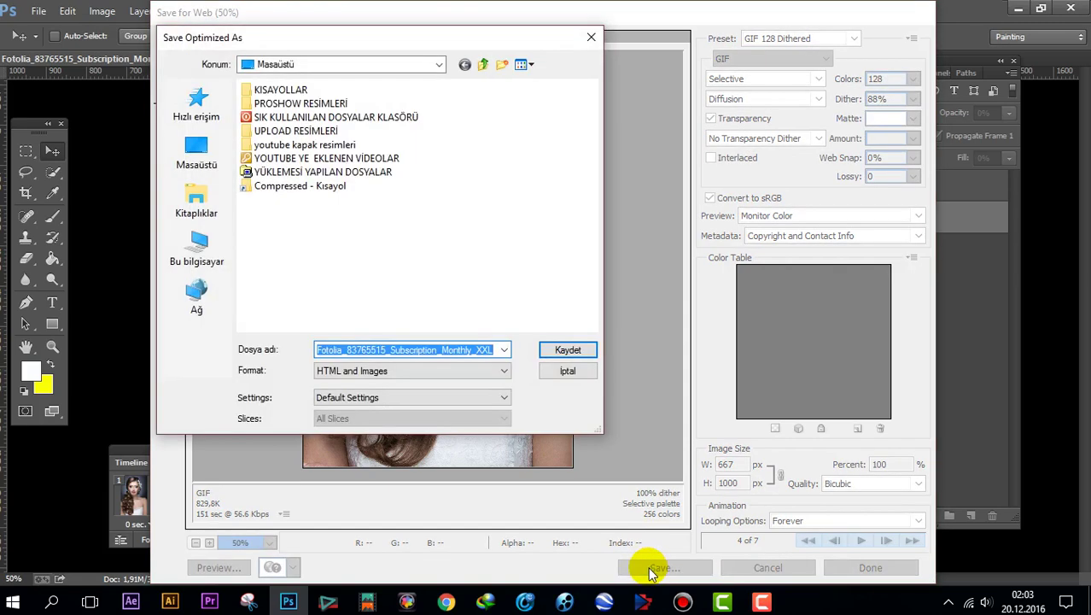
# Save the optimized animation to the desktop with the format kept on HTML and Images.
pyautogui.click(357, 371)
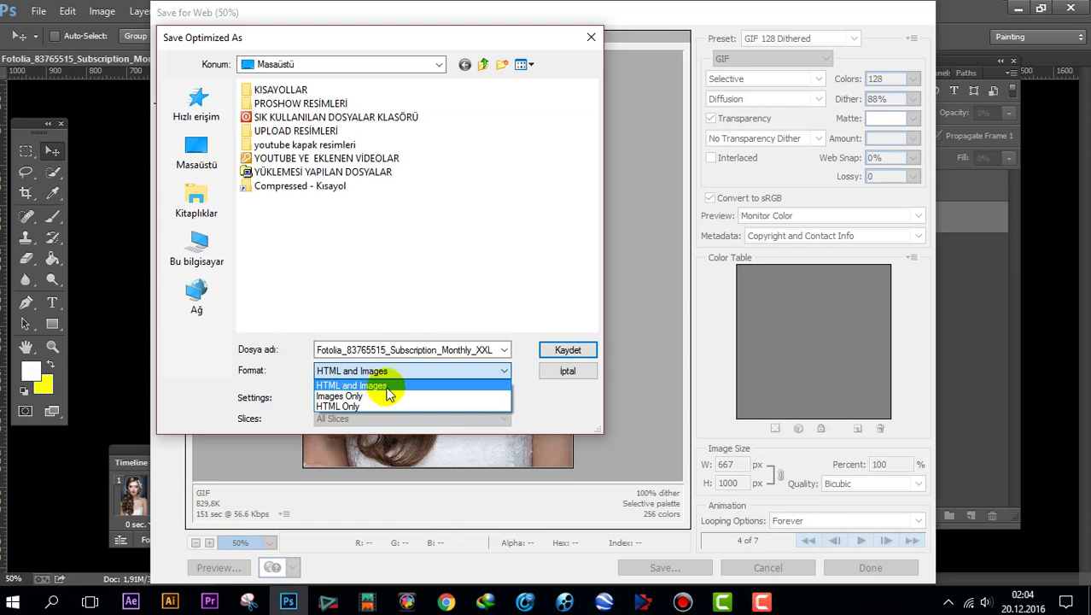
pyautogui.click(354, 386)
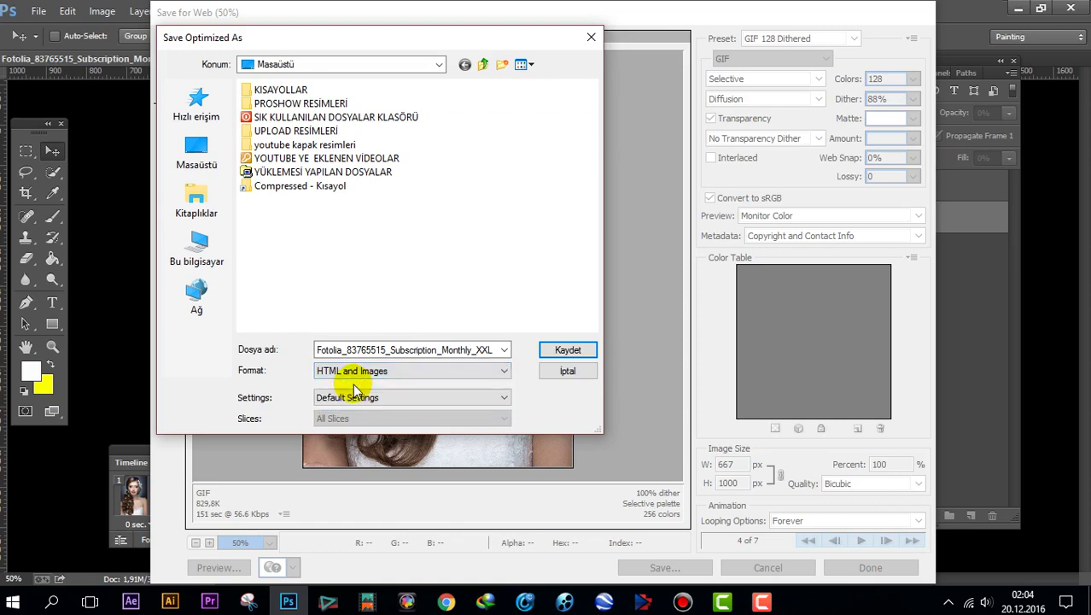
pyautogui.click(561, 351)
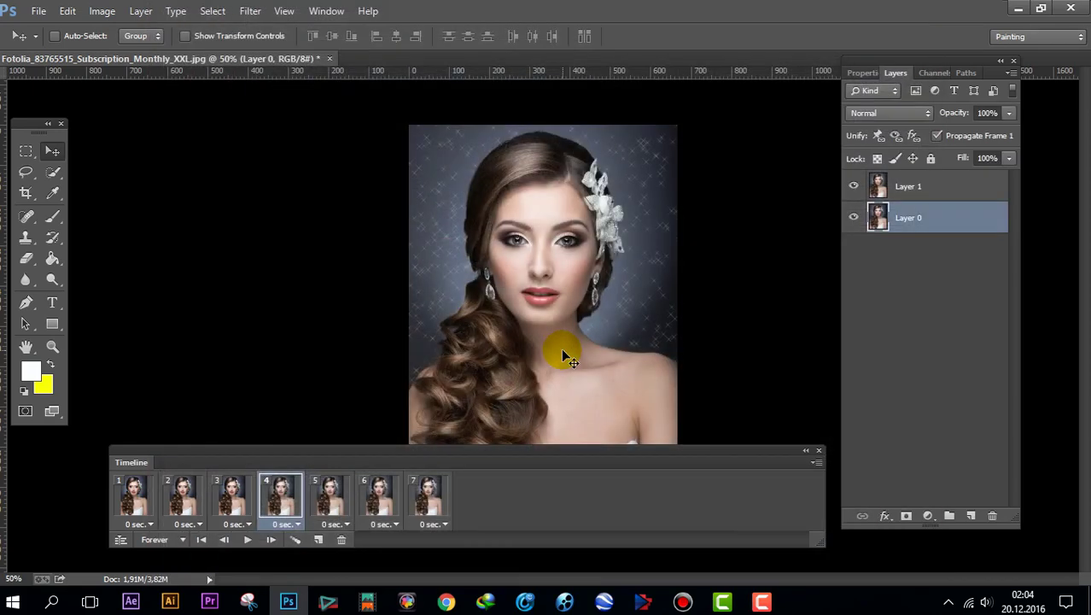
# Open the exported Fotolia HTML file from the desktop in Google Chrome, then minimize Chrome.
pyautogui.click(1019, 12)
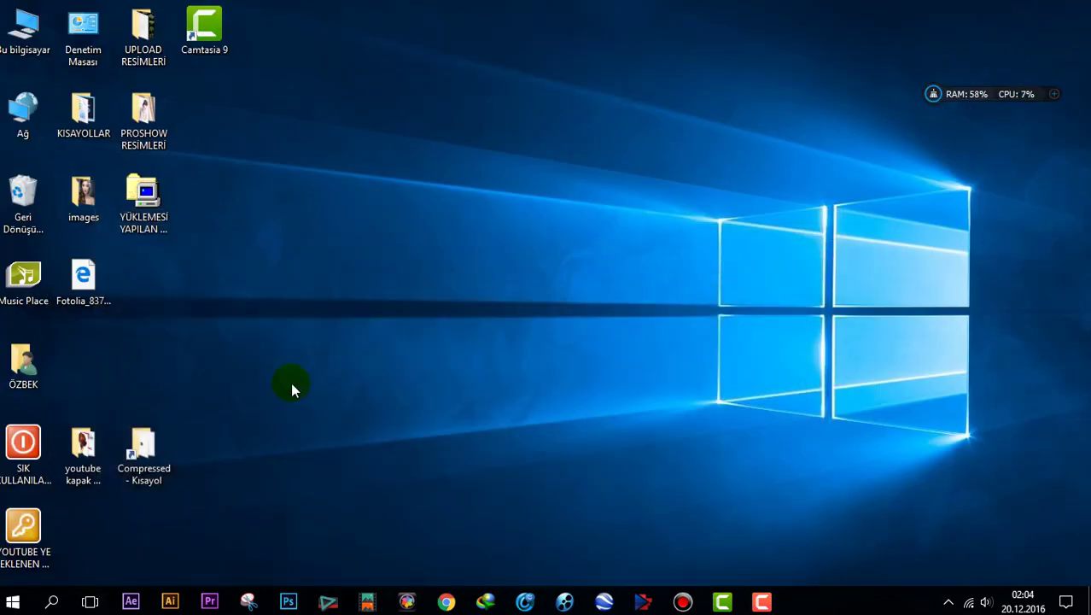
pyautogui.click(83, 198)
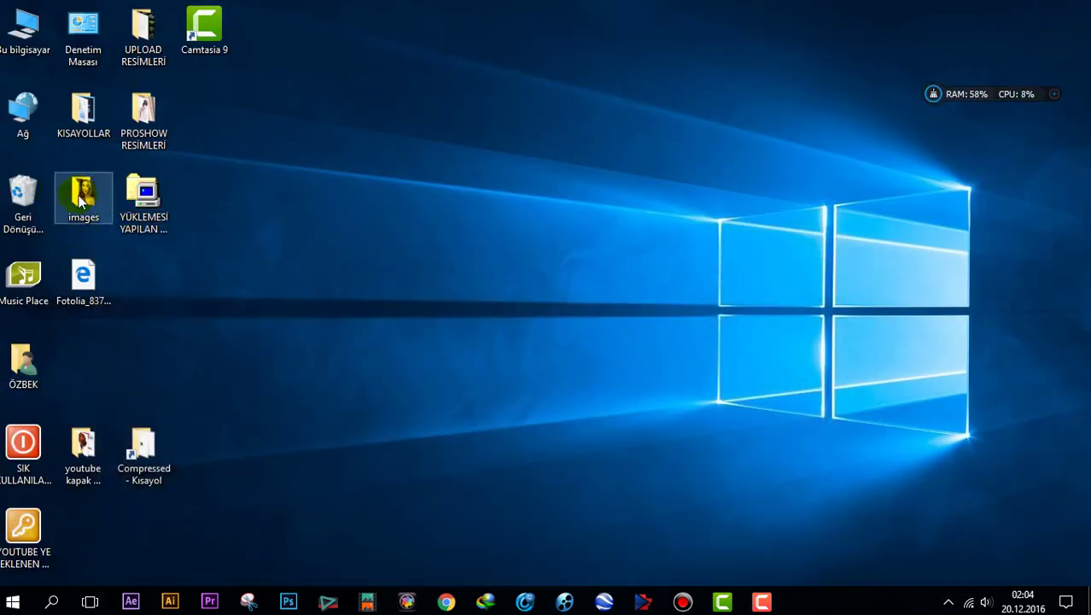
pyautogui.click(86, 290)
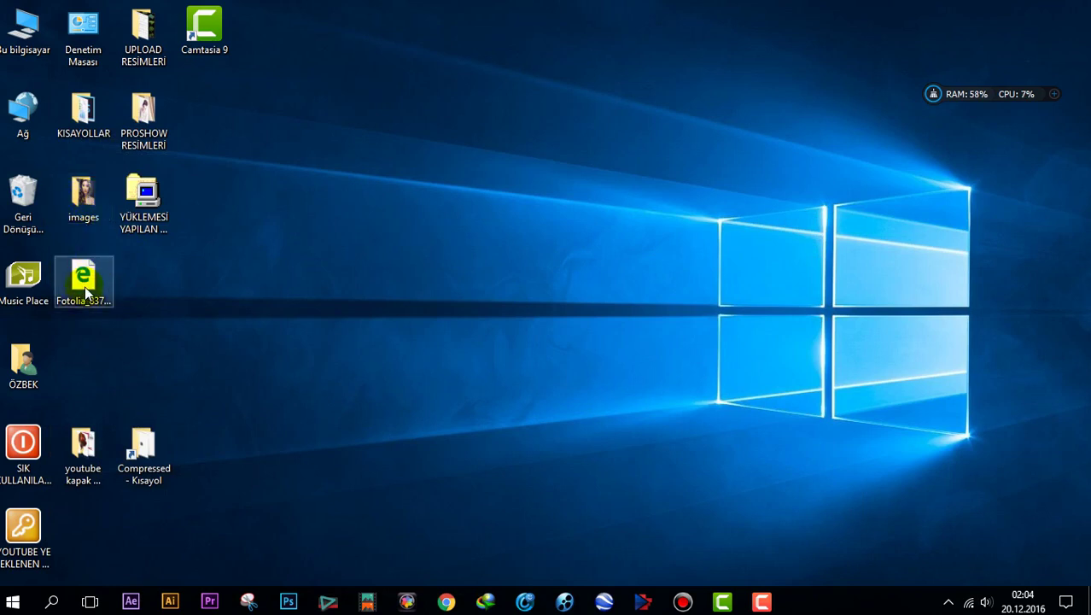
pyautogui.rightClick(84, 288)
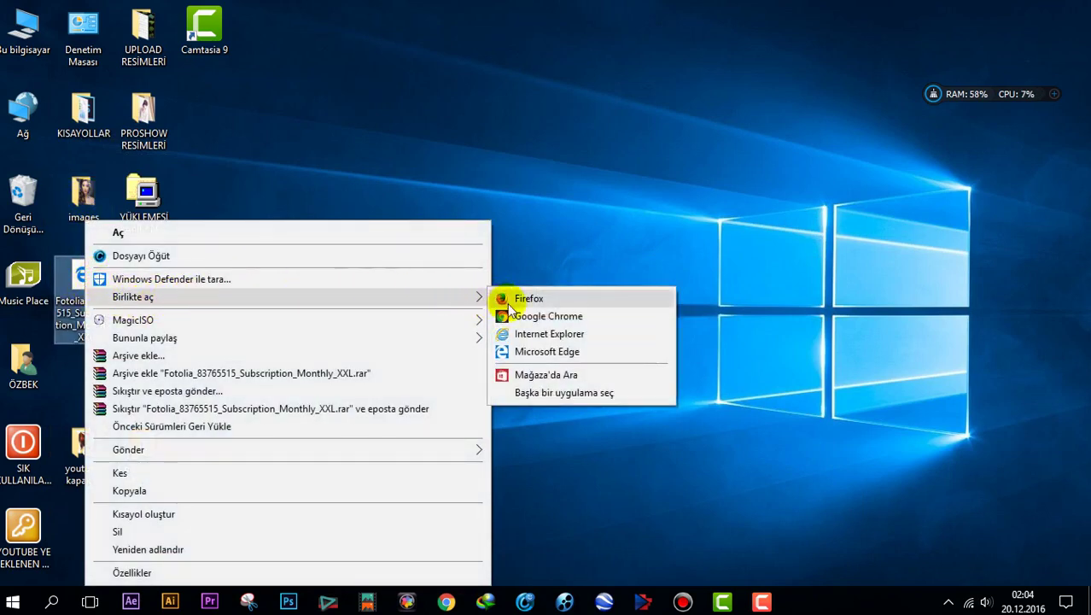
pyautogui.moveTo(281, 296)
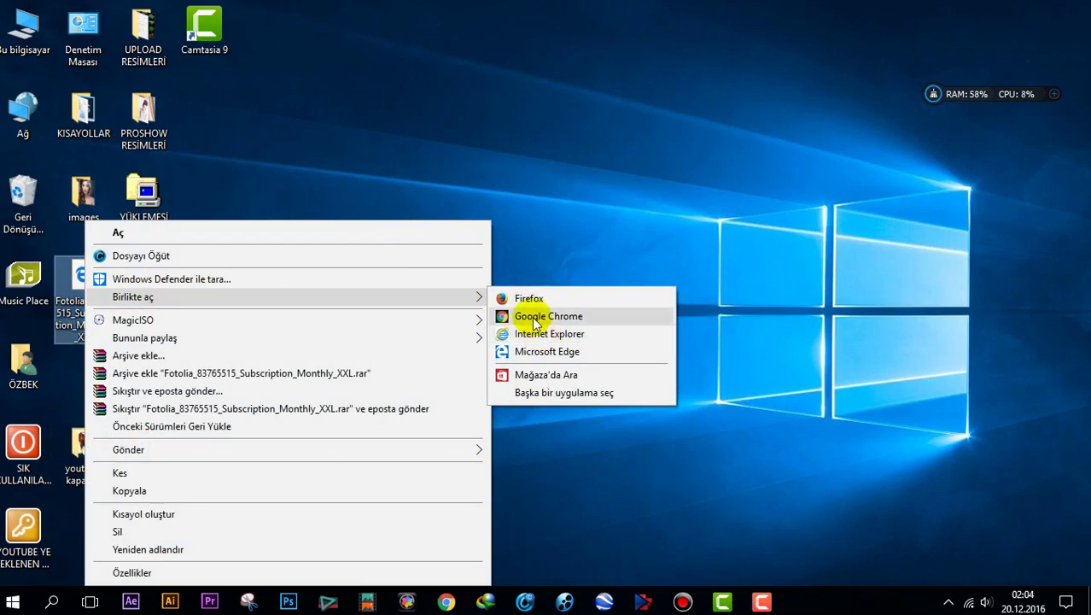
pyautogui.click(536, 317)
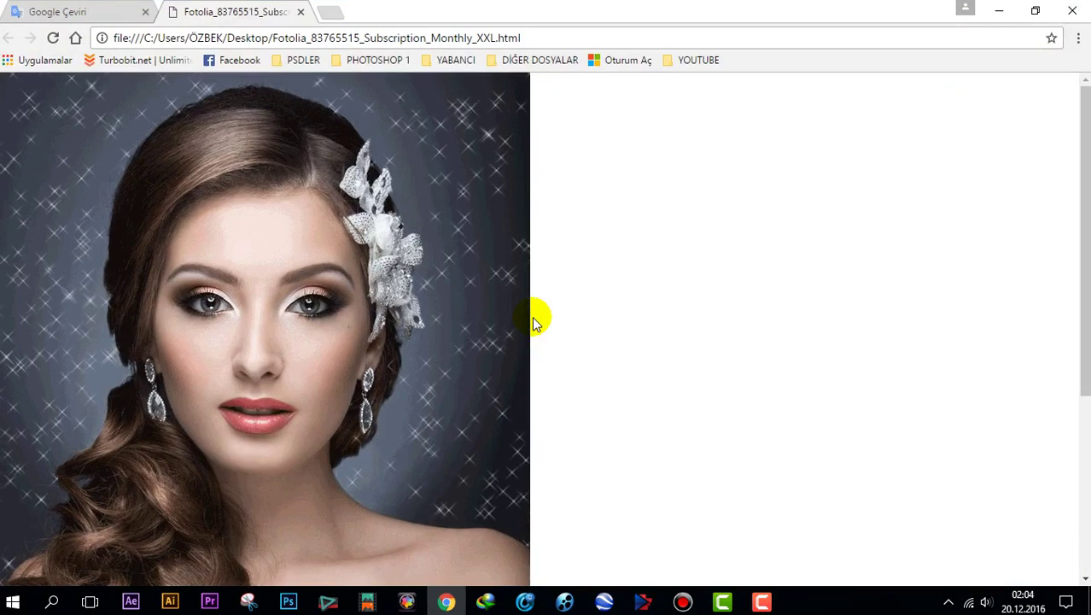
pyautogui.click(1001, 11)
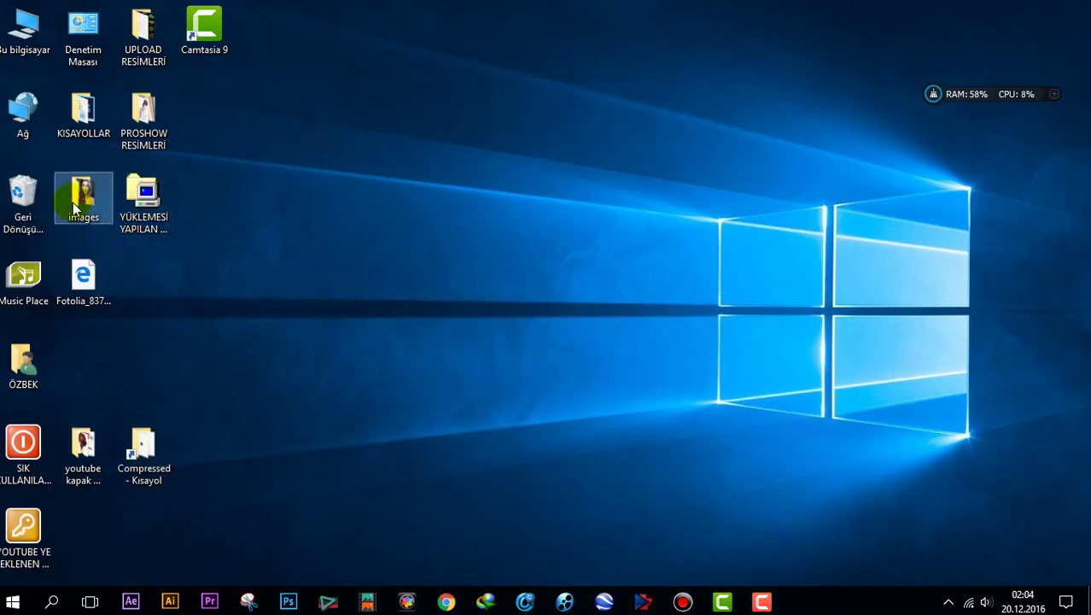
pyautogui.doubleClick(75, 210)
pyautogui.click(171, 212)
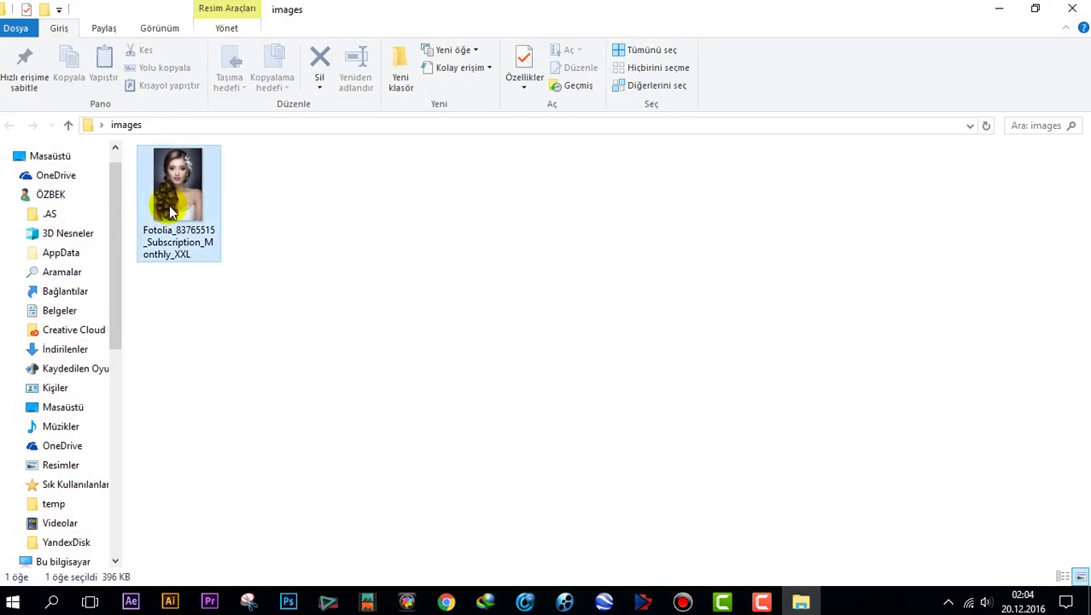
pyautogui.rightClick(170, 212)
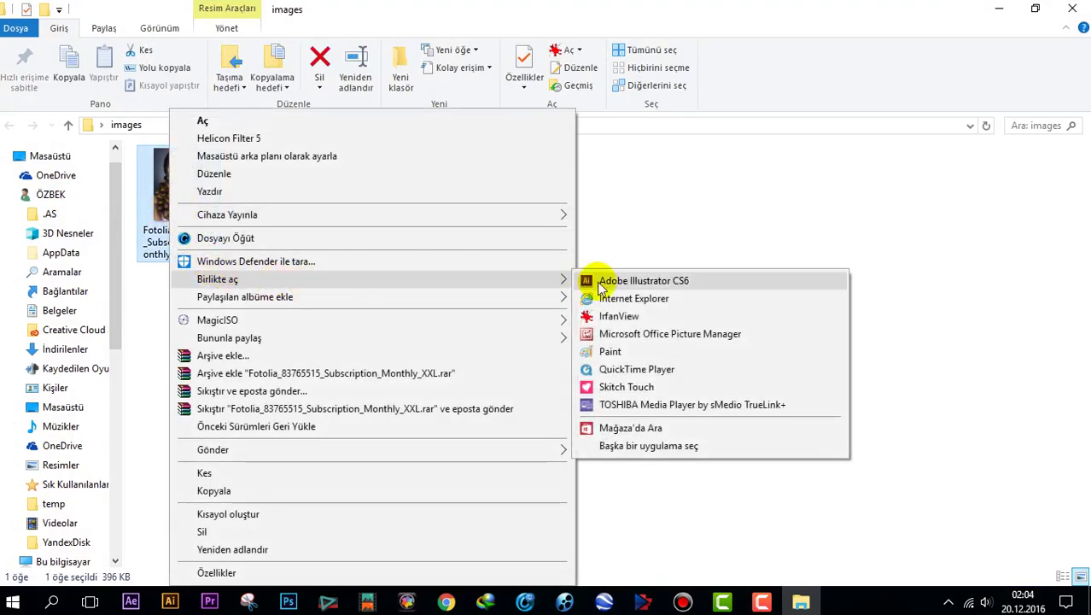
pyautogui.click(630, 316)
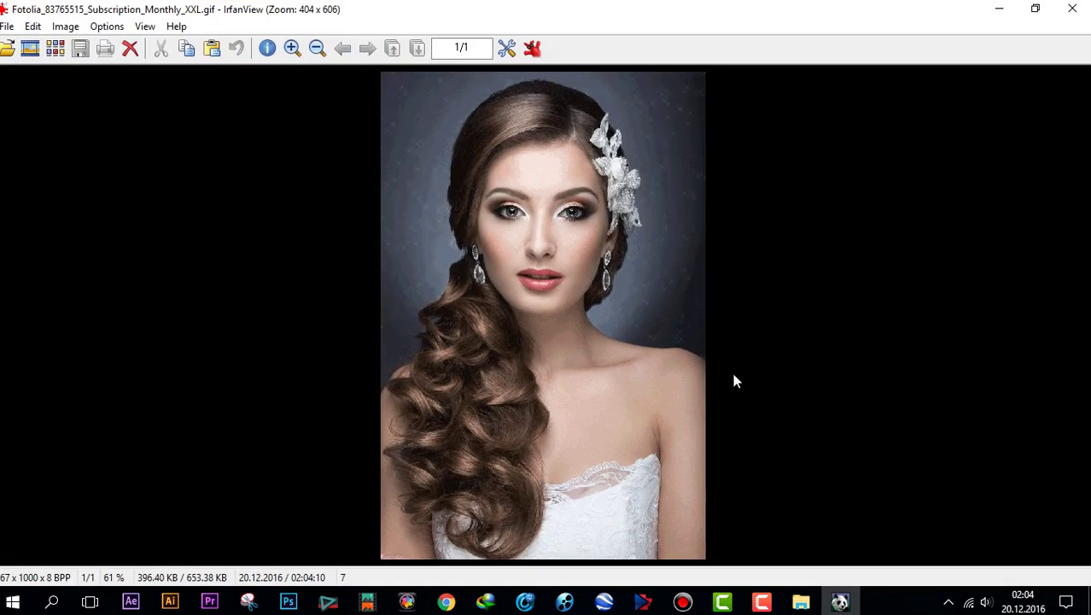
pyautogui.click(1072, 9)
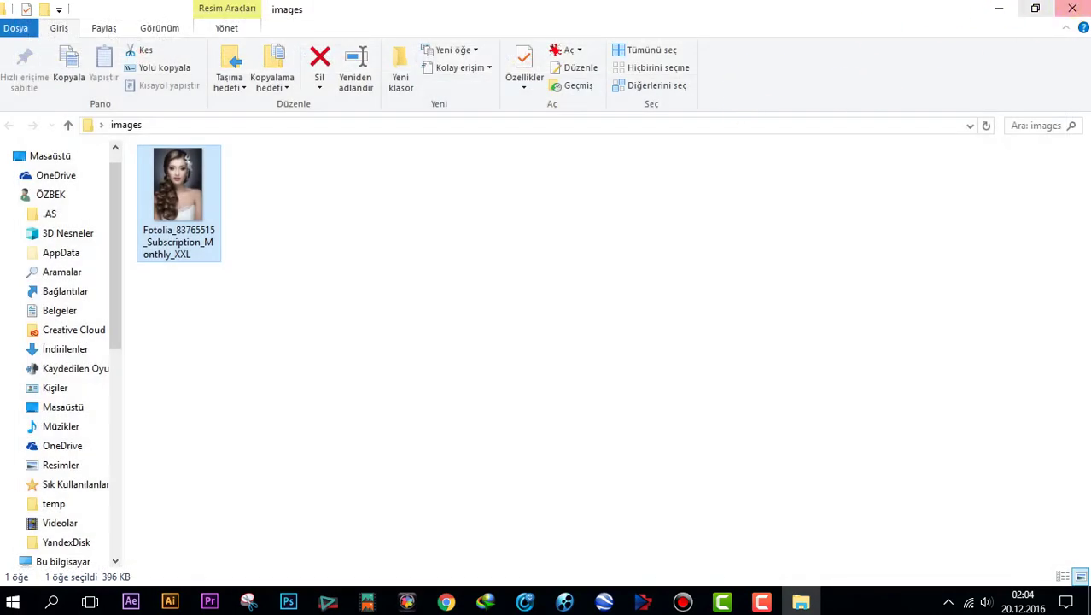
pyautogui.click(1072, 9)
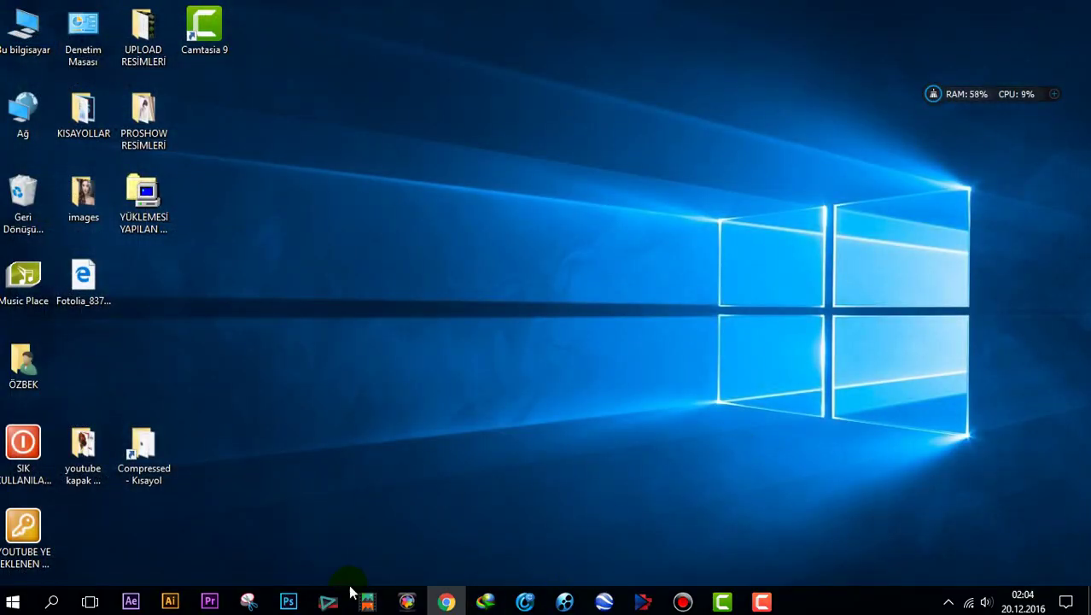
pyautogui.click(290, 601)
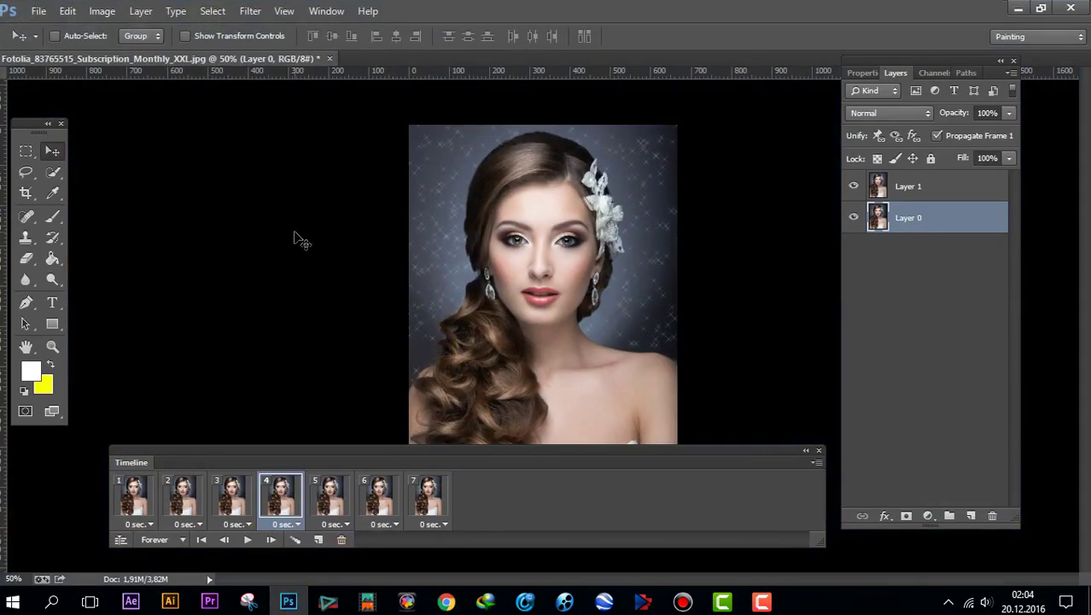